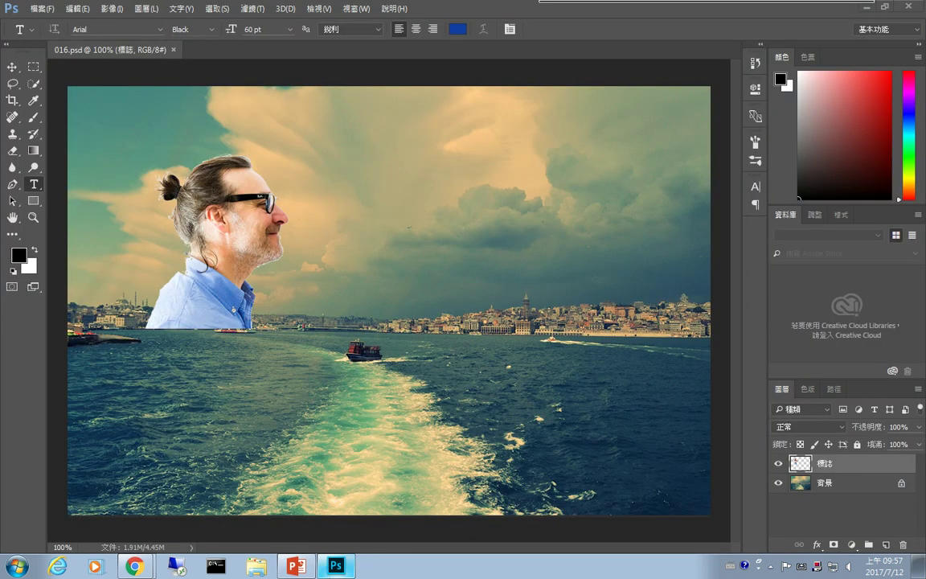
# Open the Save for Web export window for the 標誌 layer.
pyautogui.hotkey('alt', 'Tab')
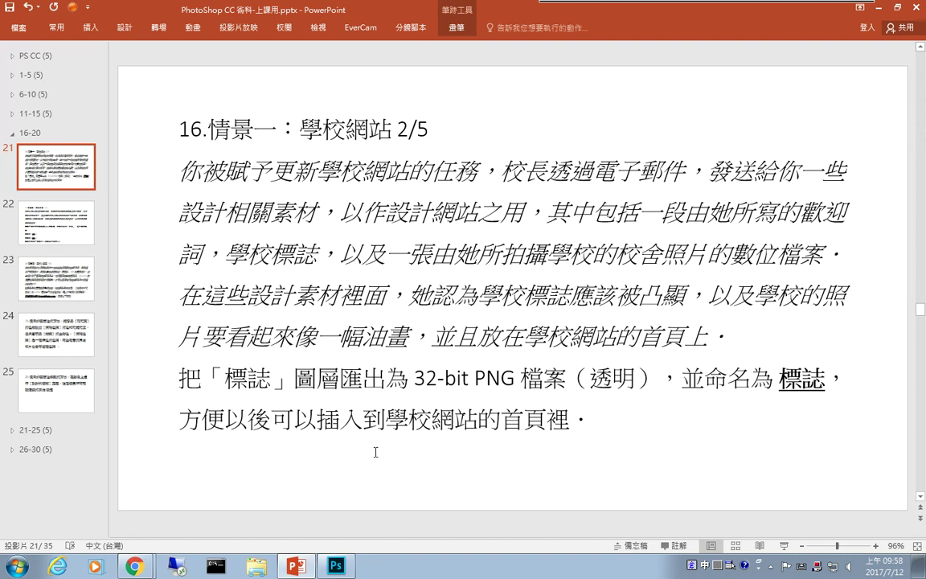
pyautogui.click(336, 567)
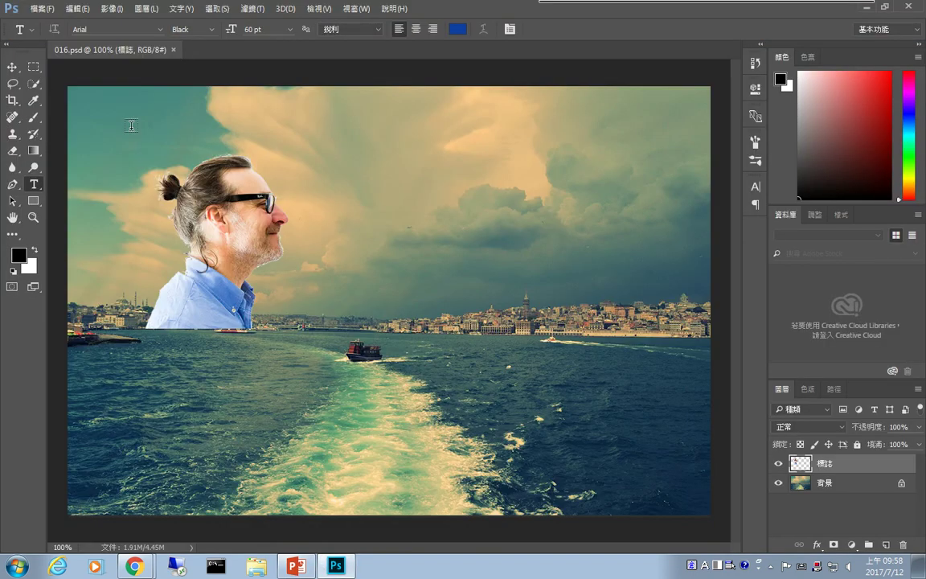
pyautogui.click(45, 10)
pyautogui.moveTo(94, 202)
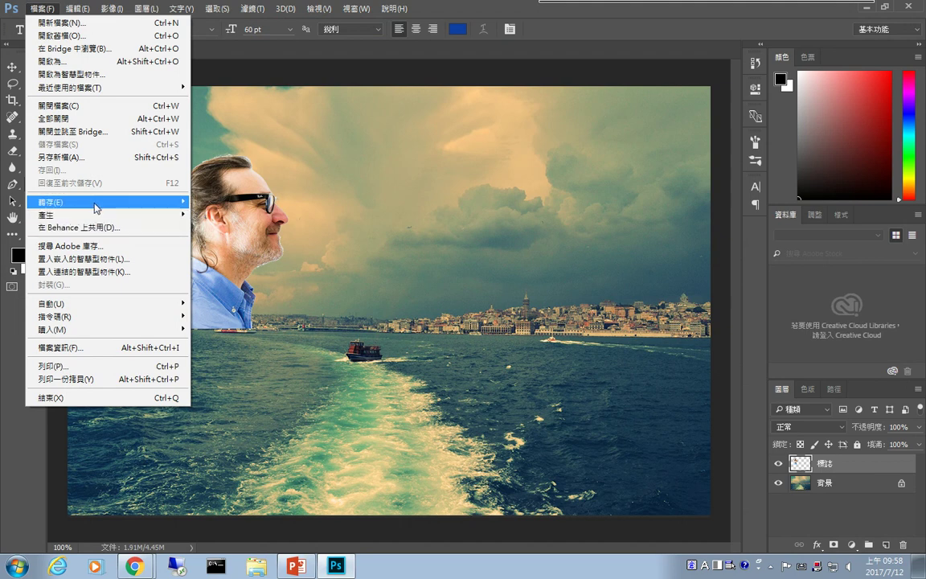
pyautogui.click(269, 252)
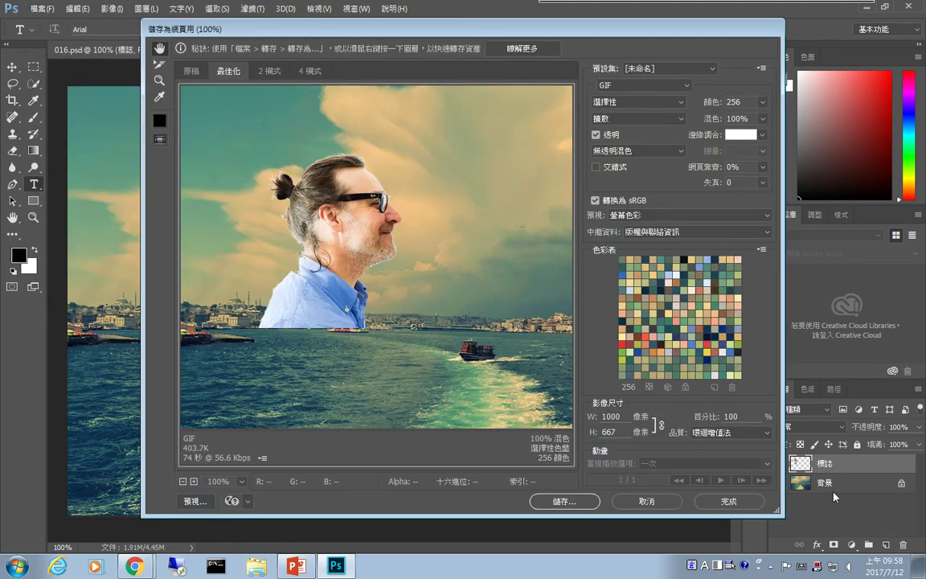
pyautogui.moveTo(838, 472); pyautogui.dragTo(835, 472)
# Choose the PNG-24 export preset after rechecking the task slide.
pyautogui.click(656, 70)
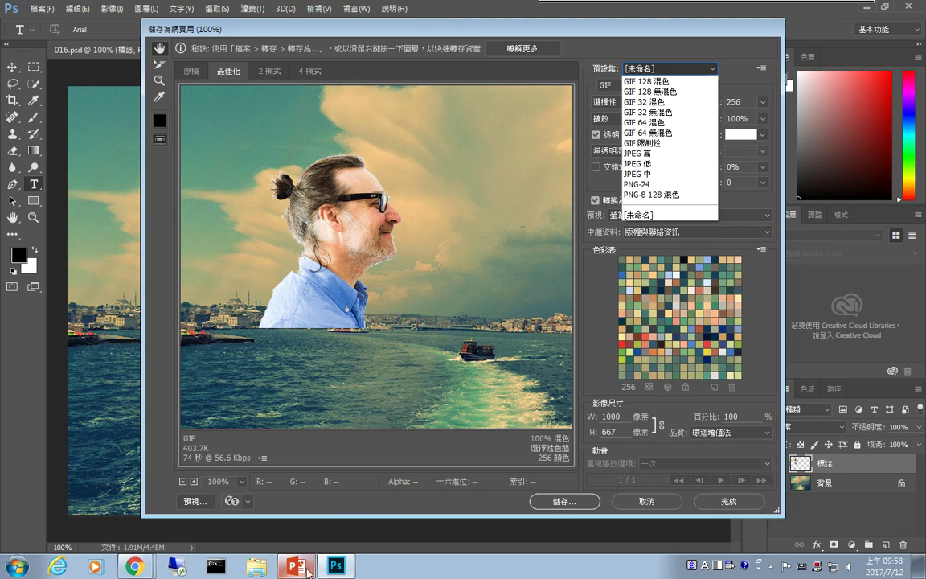
pyautogui.hotkey('alt', 'Tab')
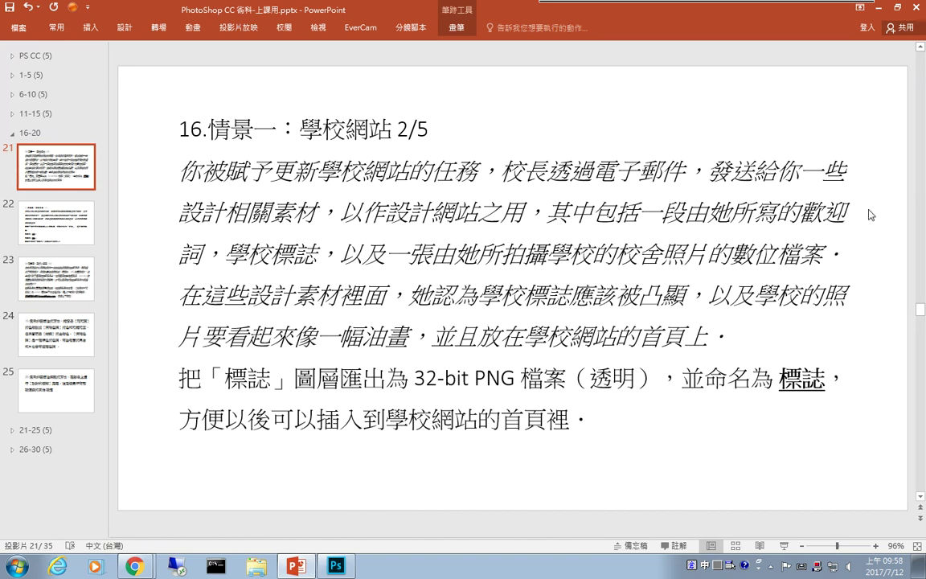
pyautogui.click(882, 13)
pyautogui.click(643, 68)
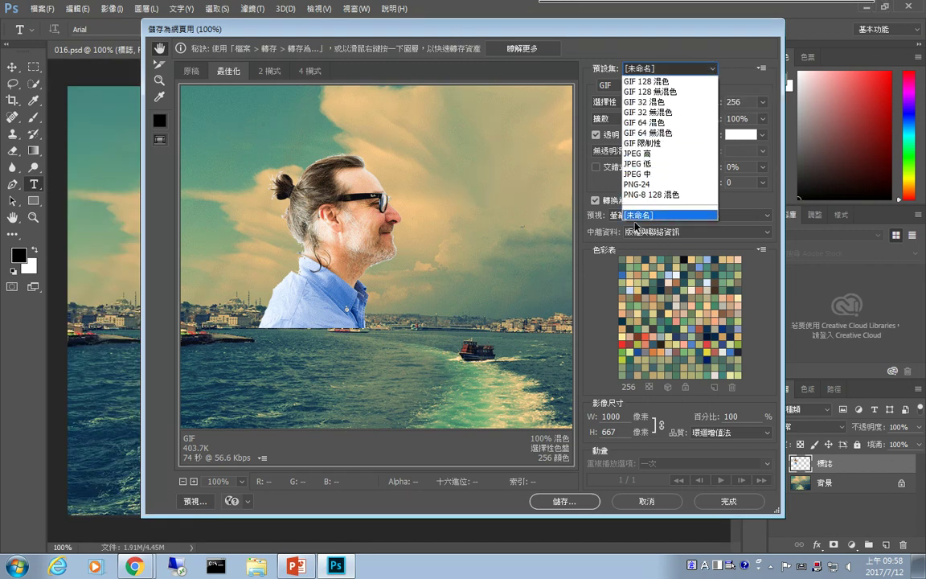
pyautogui.click(640, 184)
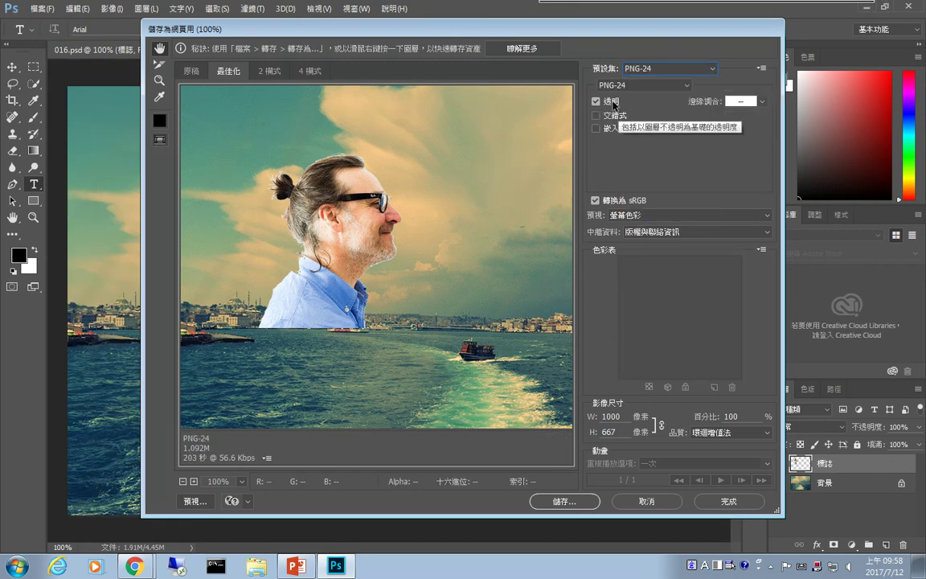
# Save the PNG-24 file as 標誌, accepting the file-name warning.
pyautogui.click(551, 502)
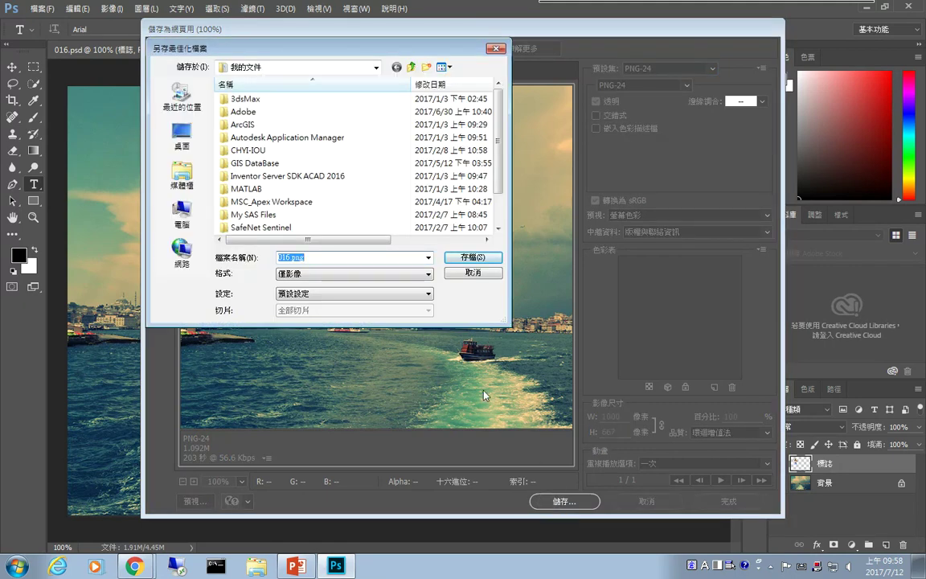
pyautogui.write('誌')
pyautogui.write('標')
pyautogui.press('Return')
pyautogui.click(498, 241)
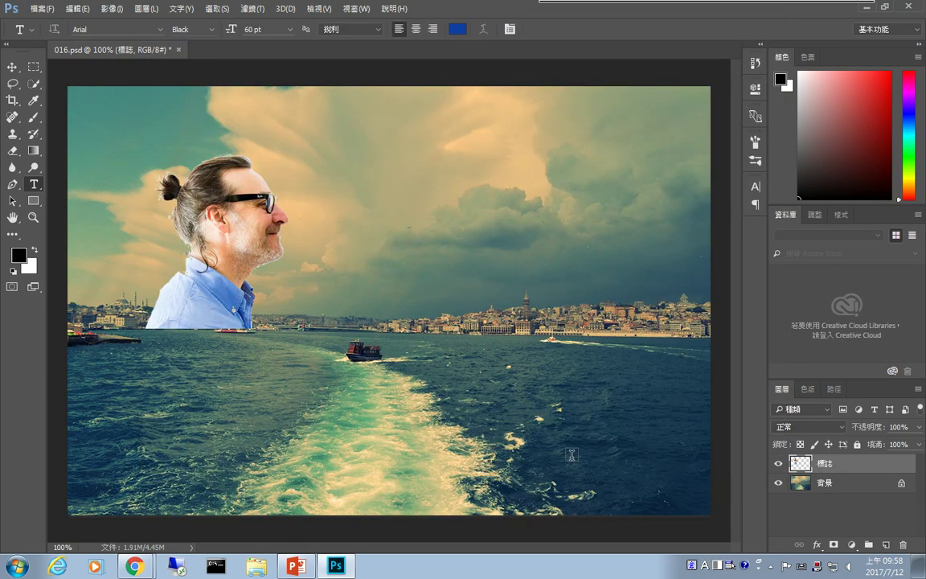
# Read slide 22's task about a 目錄 image-size preset, then return to Photoshop.
pyautogui.click(296, 566)
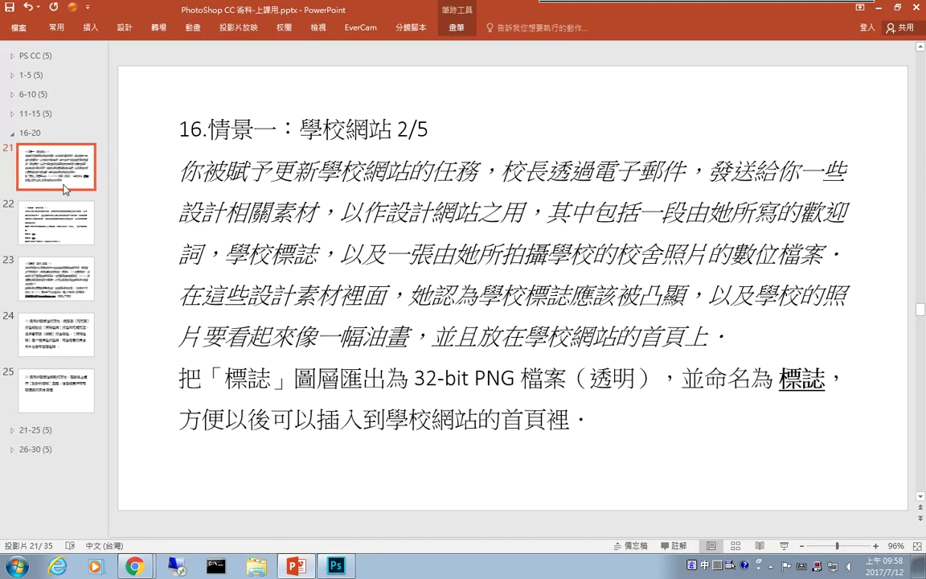
pyautogui.click(58, 215)
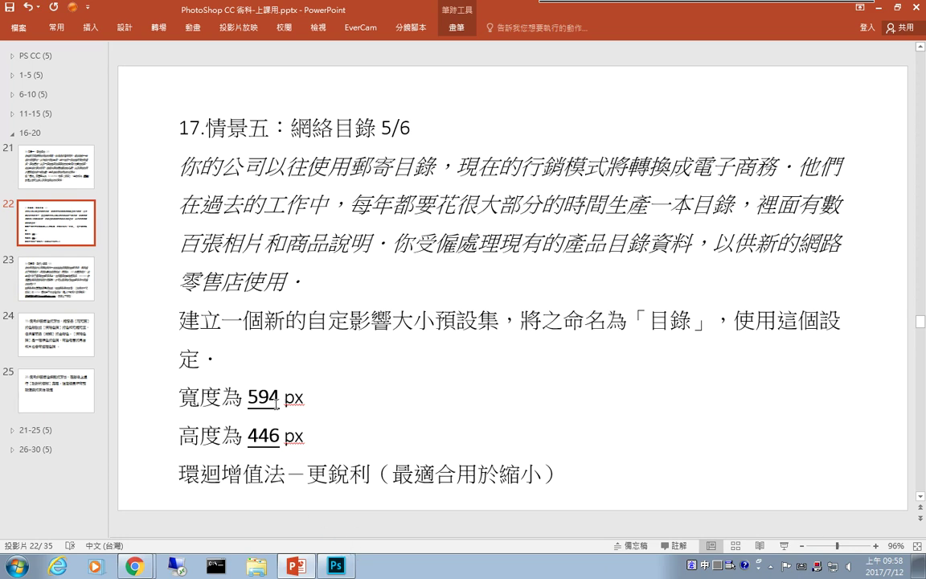
pyautogui.hotkey('alt', 'Tab')
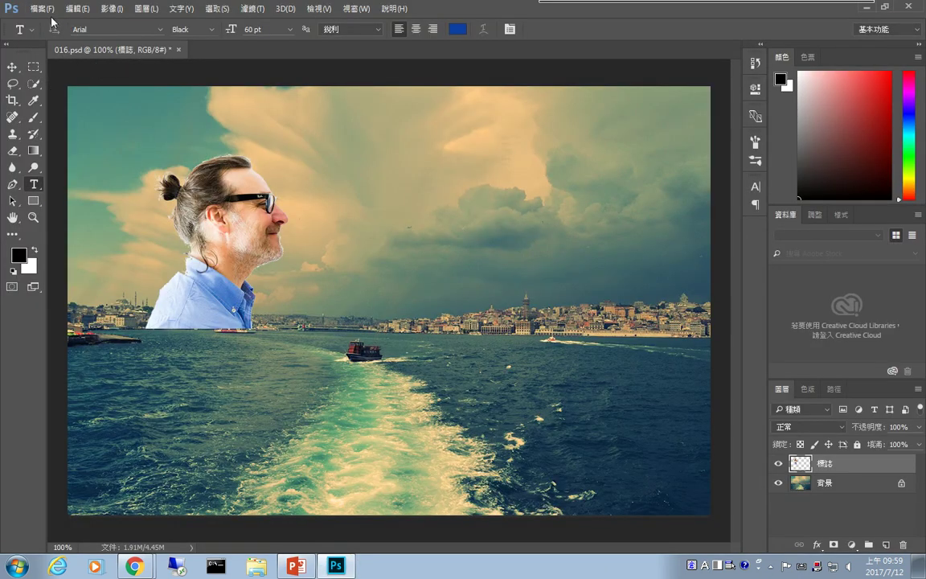
# Open 017.psd.
pyautogui.click(42, 8)
pyautogui.click(60, 37)
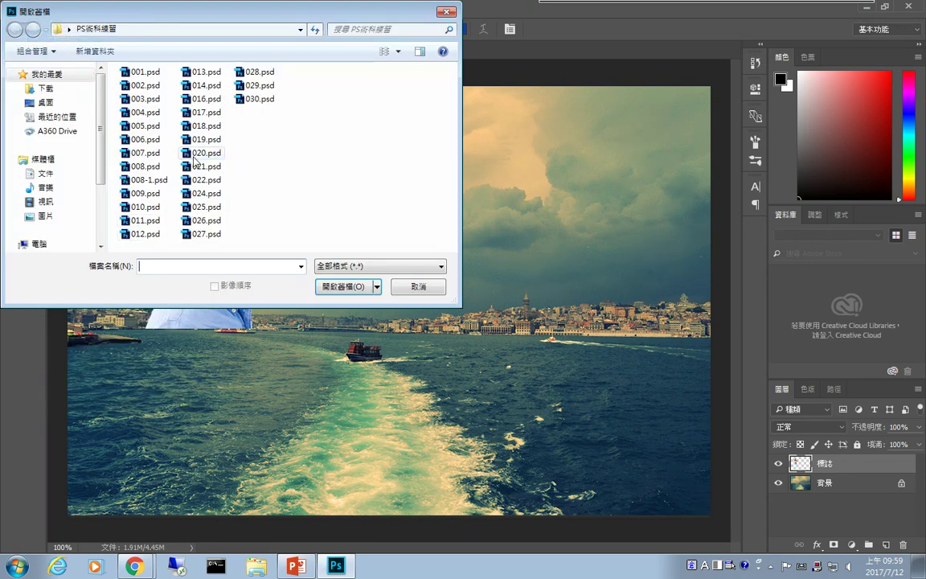
pyautogui.doubleClick(211, 118)
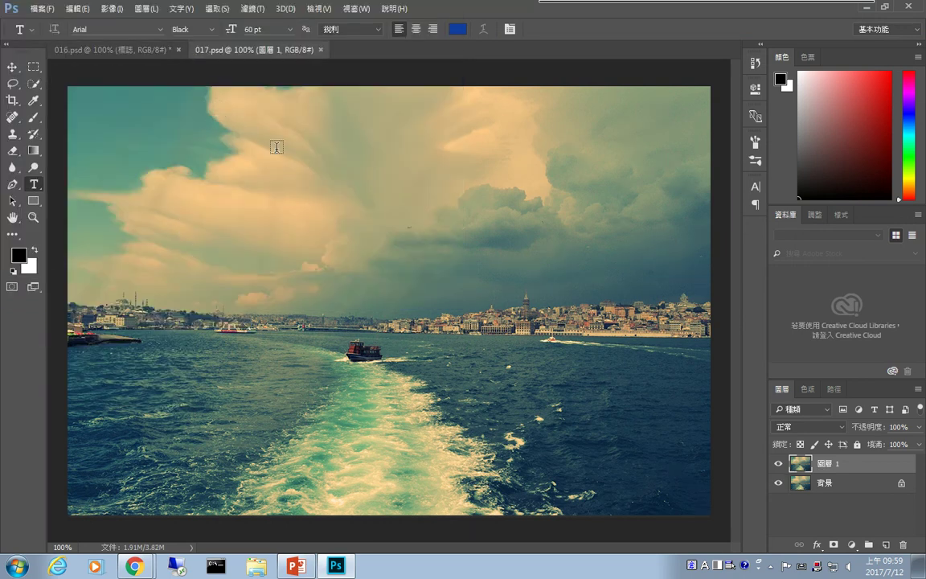
# In Image Size, set the dimensions in pixels to 594 wide by 446 high.
pyautogui.click(111, 8)
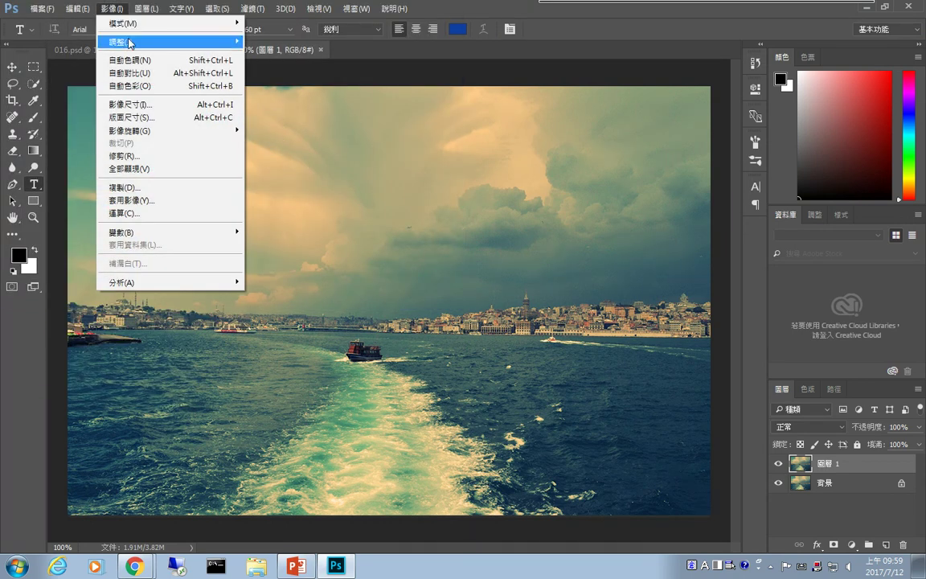
pyautogui.click(133, 104)
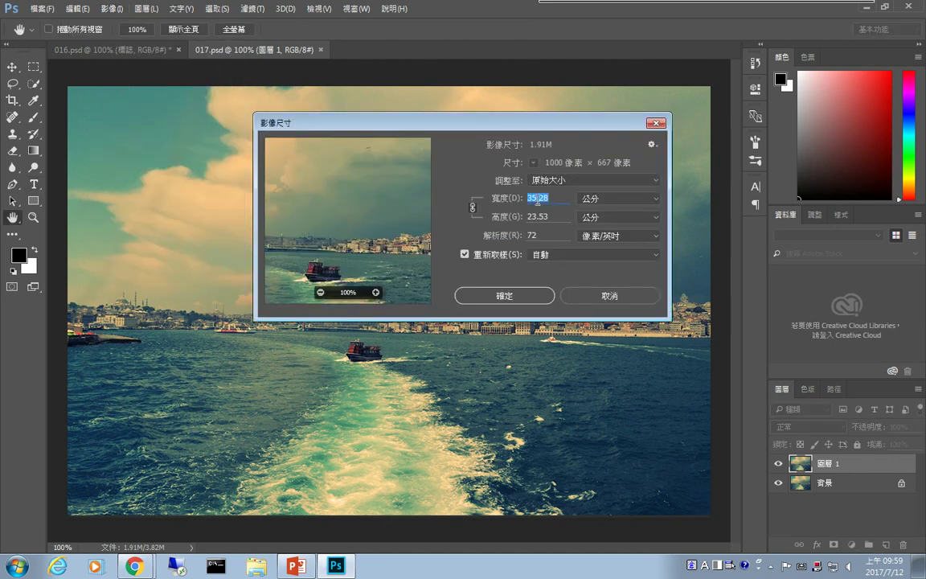
pyautogui.click(601, 199)
pyautogui.click(595, 220)
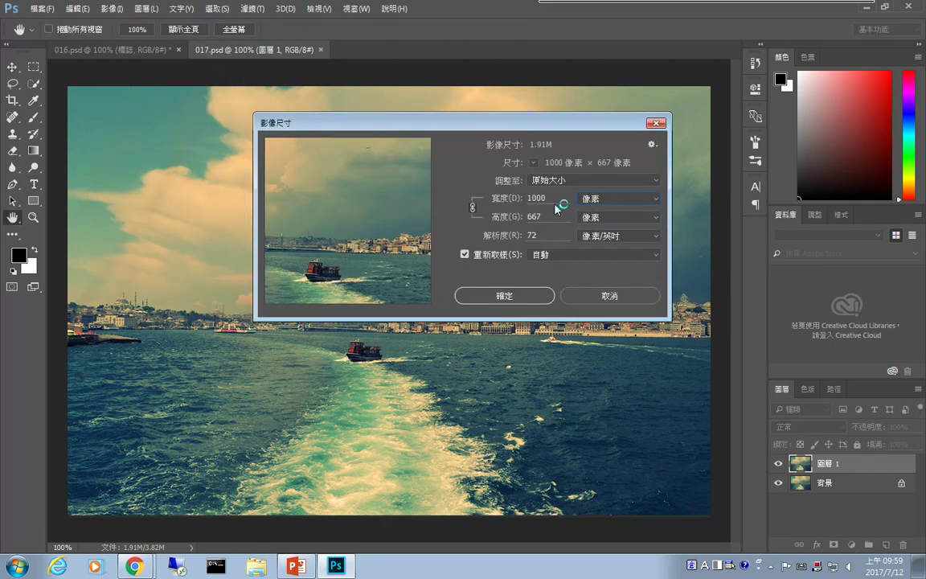
pyautogui.write('594')
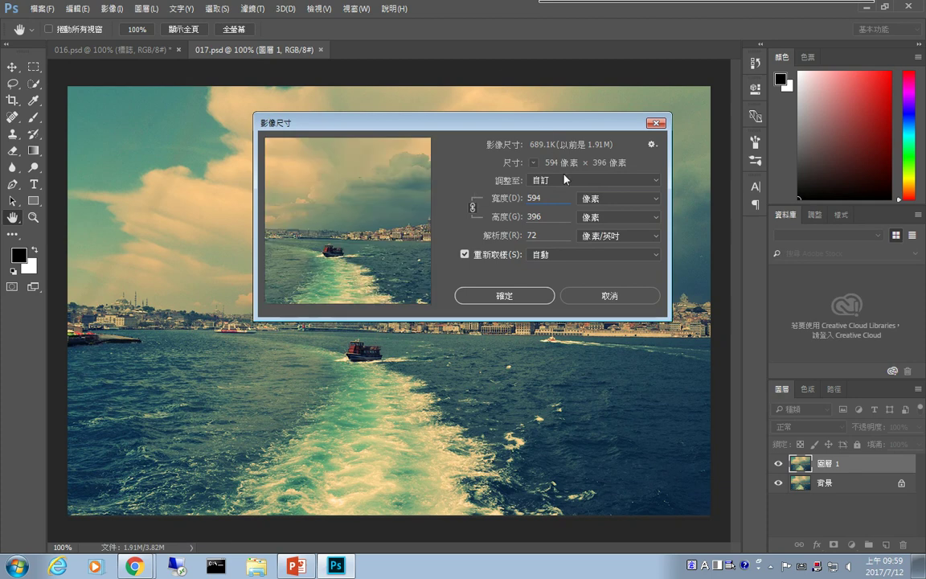
pyautogui.doubleClick(549, 216)
pyautogui.write('446')
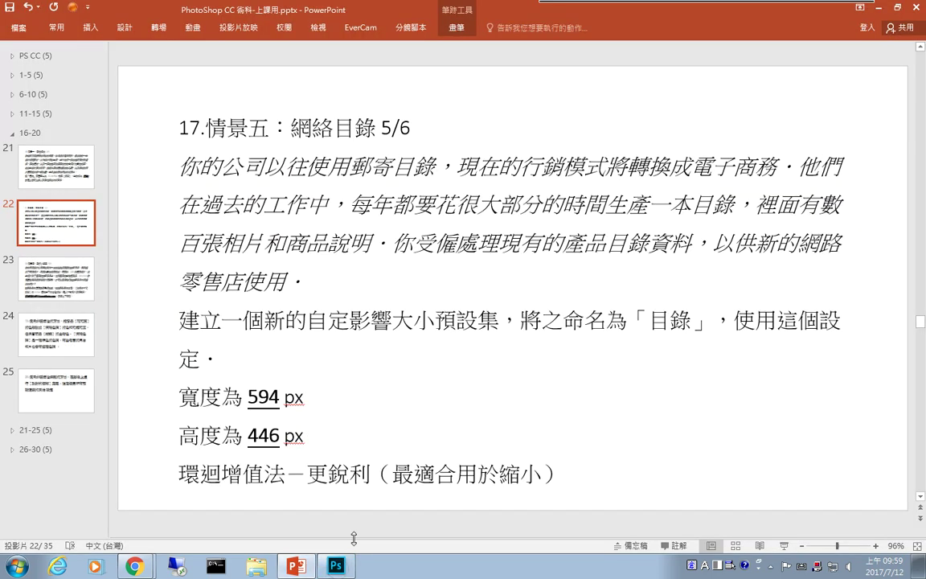
pyautogui.click(296, 567)
pyautogui.click(336, 567)
# Choose Bicubic Sharper resampling, save the preset as 目錄, and cancel the resize.
pyautogui.click(563, 254)
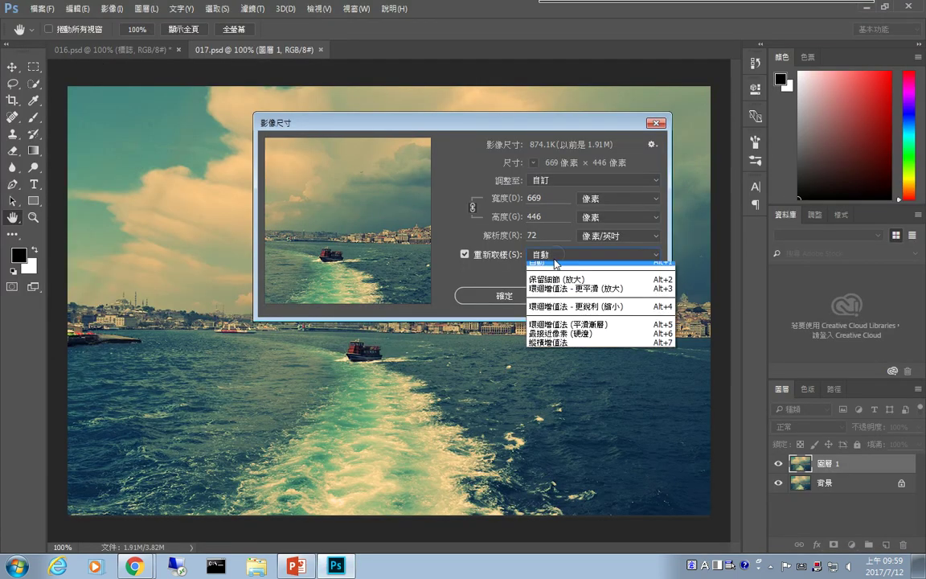
pyautogui.click(568, 312)
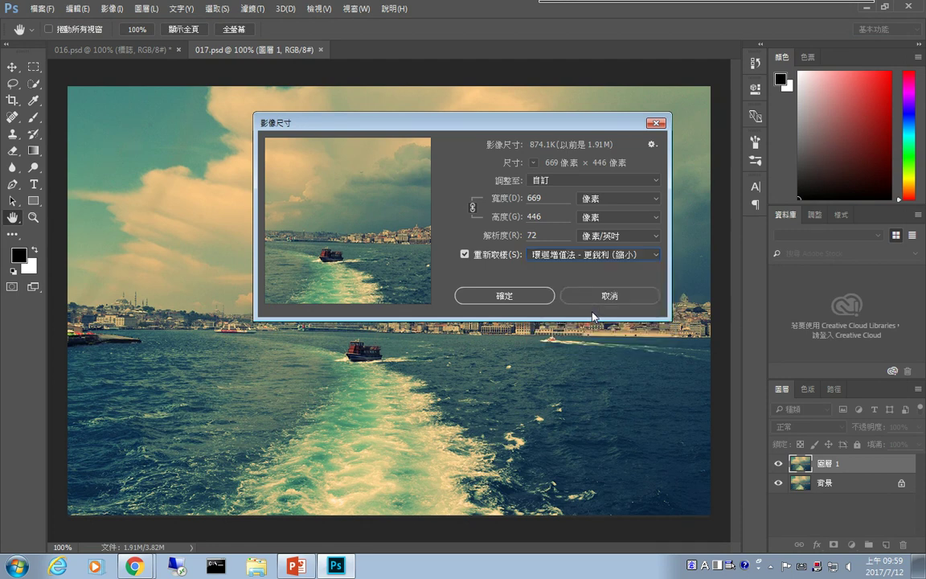
pyautogui.click(653, 181)
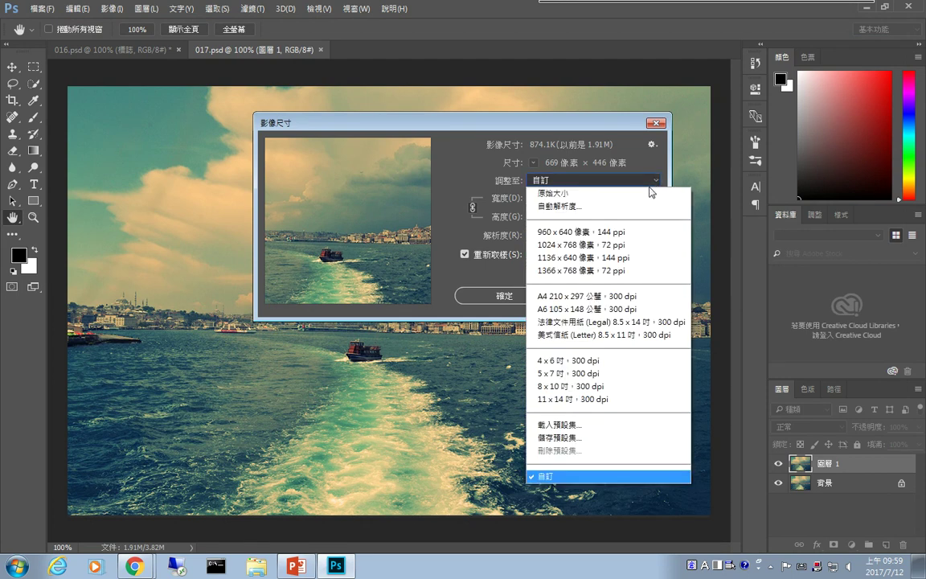
pyautogui.click(572, 438)
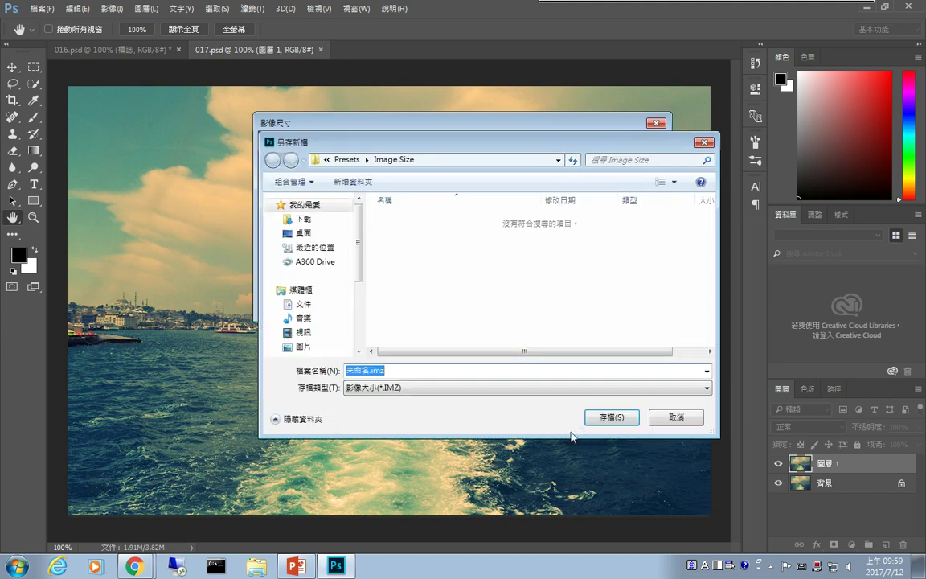
pyautogui.write('目錄')
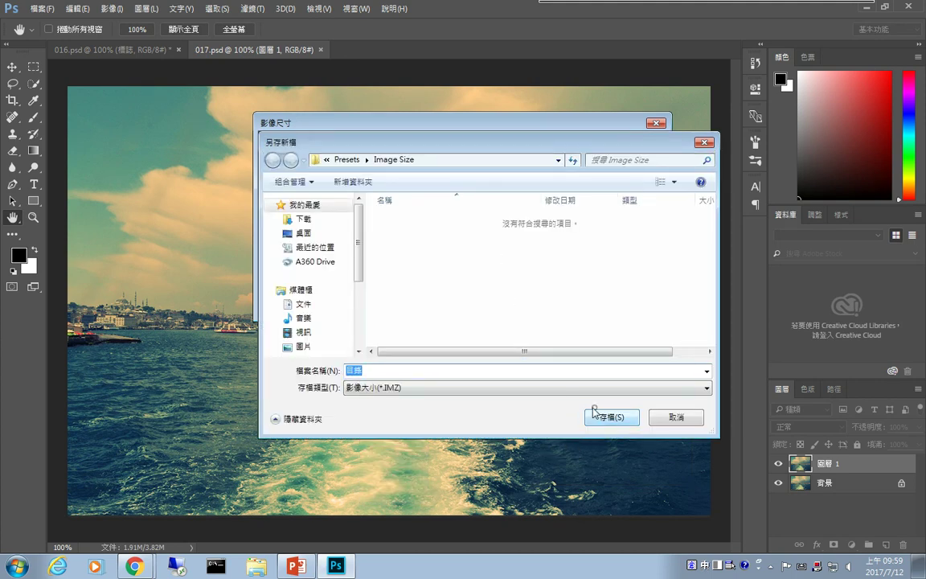
pyautogui.click(599, 414)
pyautogui.click(592, 296)
pyautogui.press('t')
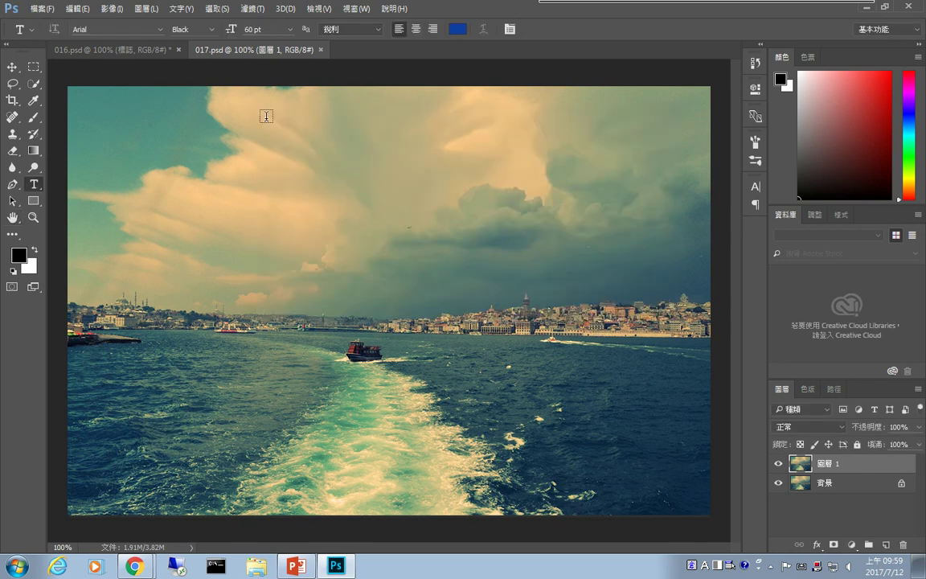
# Delete the existing 目錄 image-size preset.
pyautogui.click(111, 9)
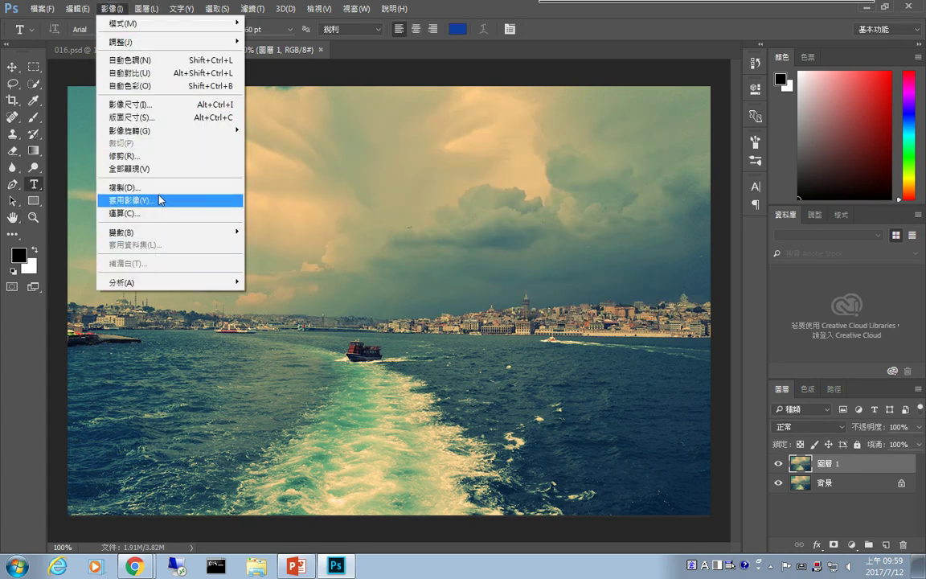
pyautogui.click(133, 104)
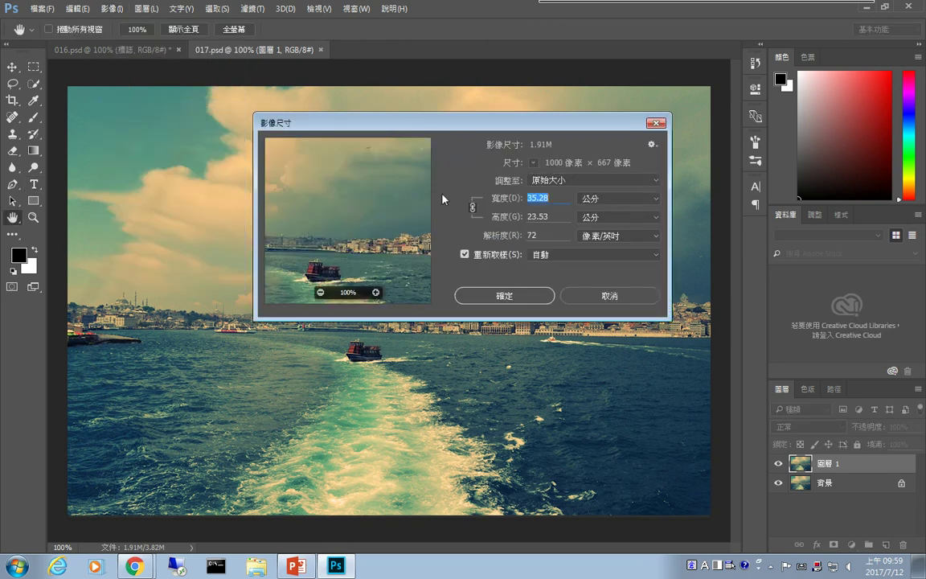
pyautogui.click(594, 182)
pyautogui.click(567, 473)
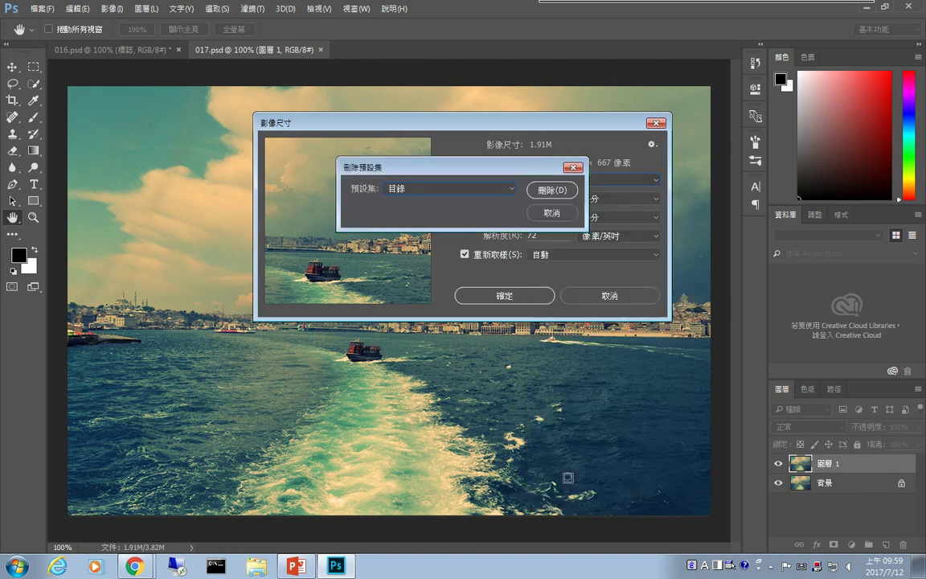
pyautogui.click(552, 191)
pyautogui.click(406, 251)
# Set 594 × 446 pixels with proportions unlinked and Bicubic Sharper resampling.
pyautogui.click(617, 197)
pyautogui.click(604, 224)
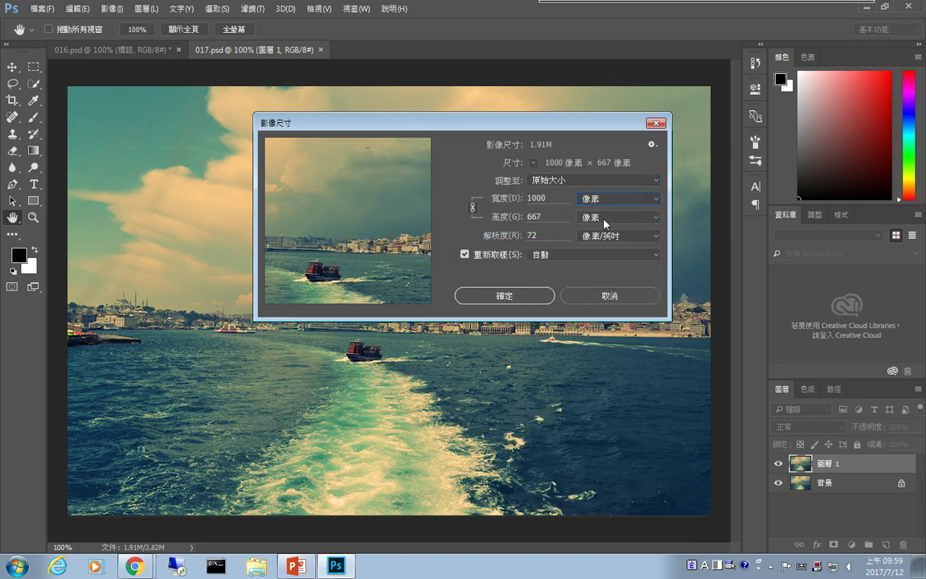
pyautogui.click(493, 199)
pyautogui.hotkey('alt', 'Tab')
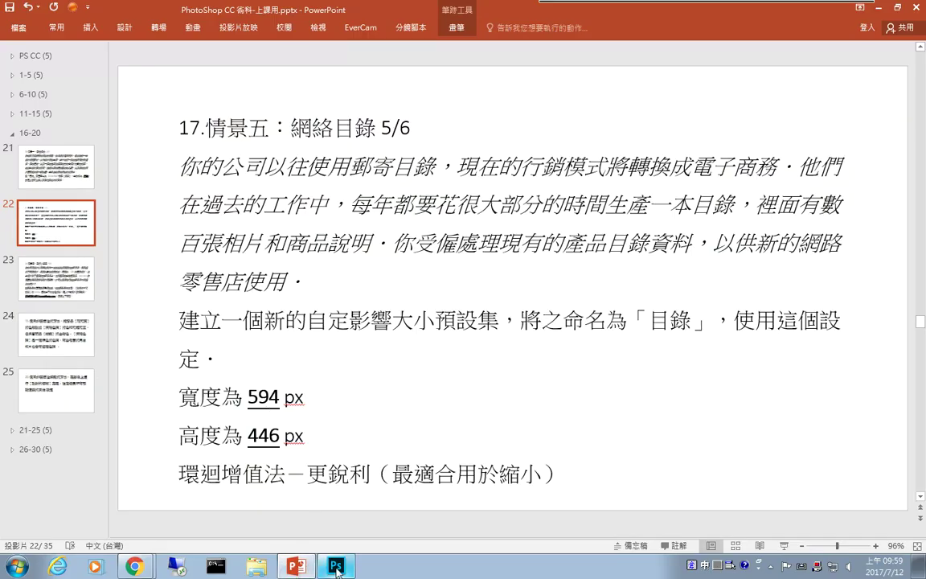
pyautogui.hotkey('alt', 'Tab')
pyautogui.write('594')
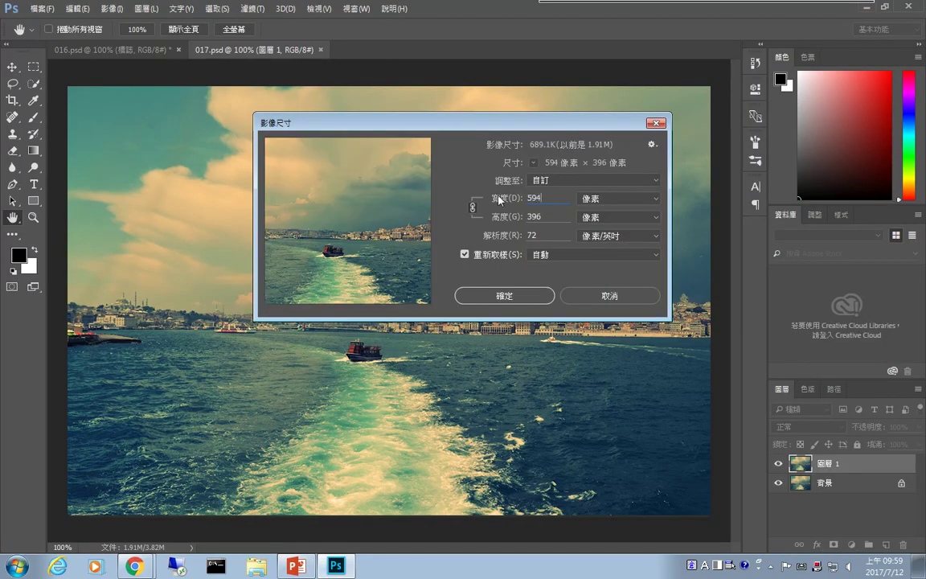
pyautogui.press('Tab')
pyautogui.write('446')
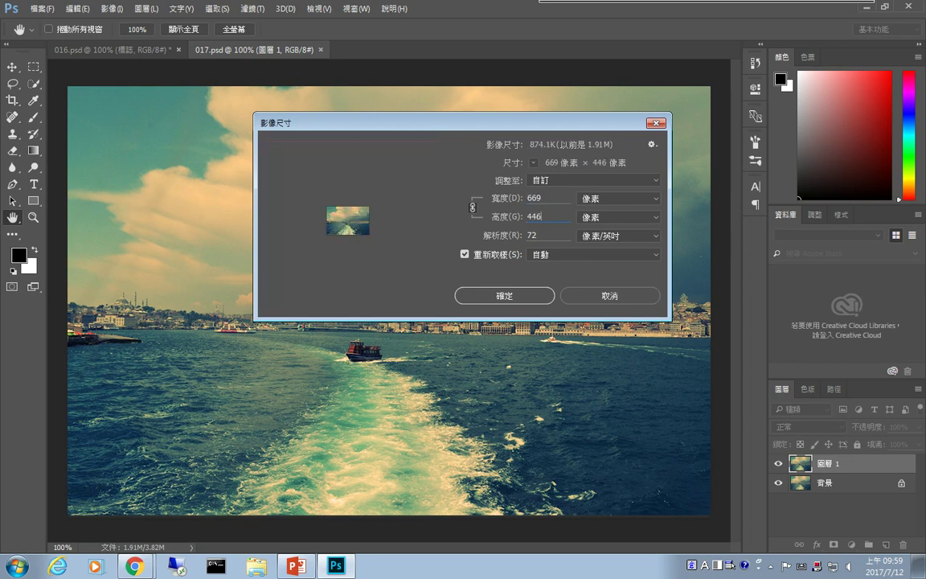
pyautogui.click(473, 207)
pyautogui.hotkey('shift', 'Tab')
pyautogui.write('54')
pyautogui.press('BackSpace')
pyautogui.write('94')
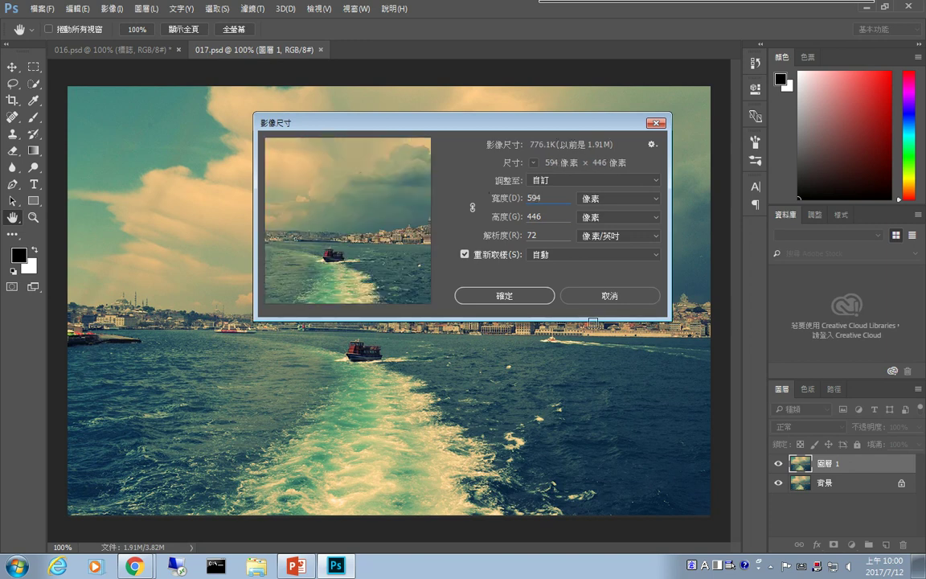
pyautogui.click(587, 254)
pyautogui.click(585, 314)
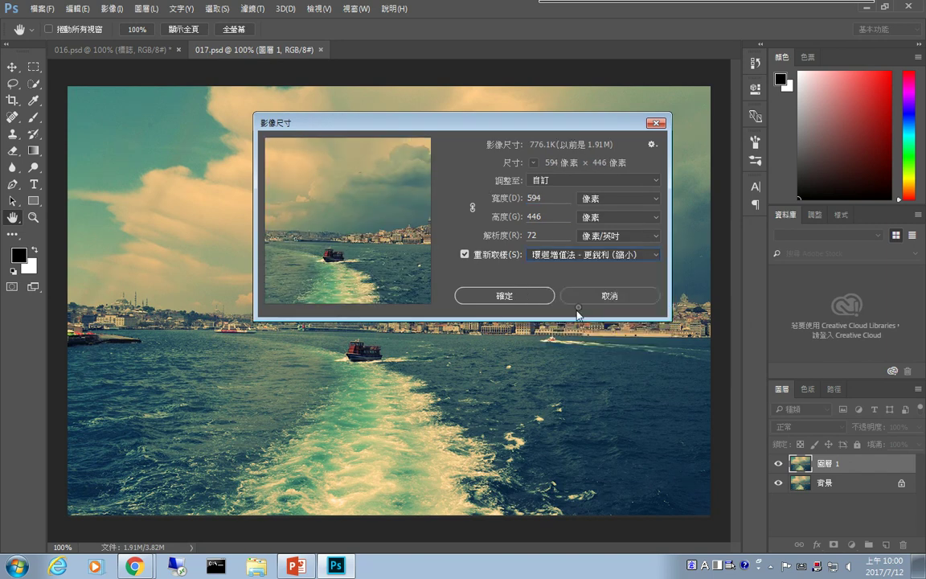
# Save these settings as the 目錄 preset and cancel without resizing.
pyautogui.click(651, 180)
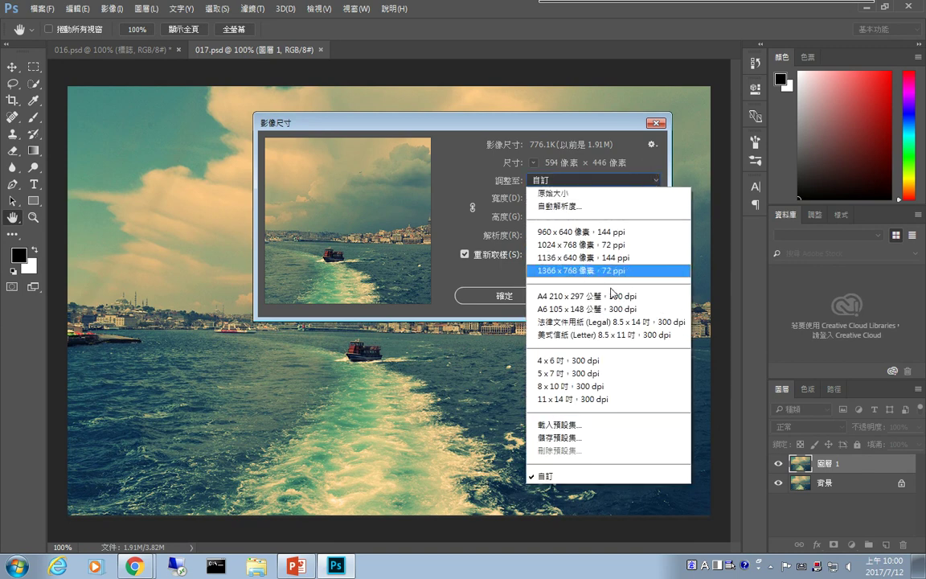
pyautogui.click(567, 438)
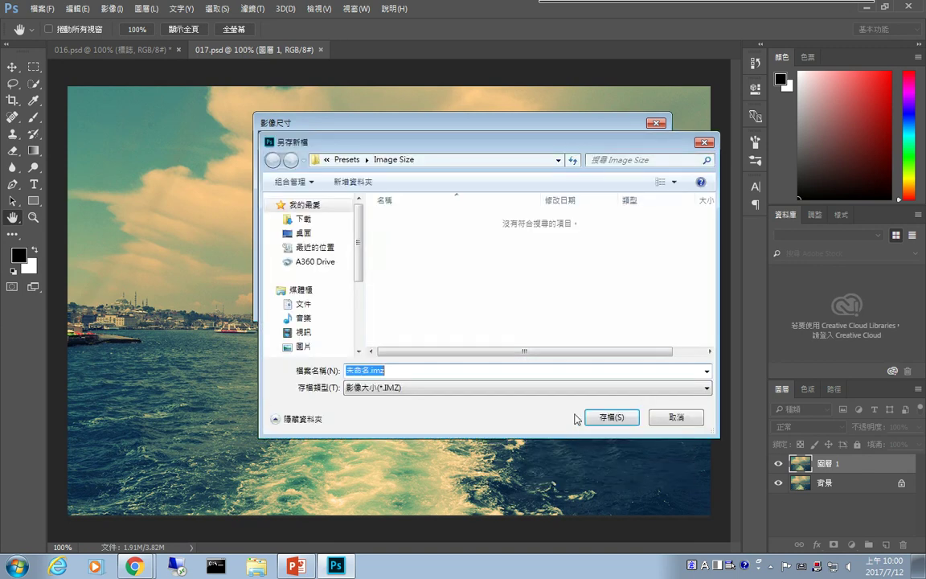
pyautogui.write('bu')
pyautogui.press('BackSpace')
pyautogui.press('shift')
pyautogui.write('目錄')
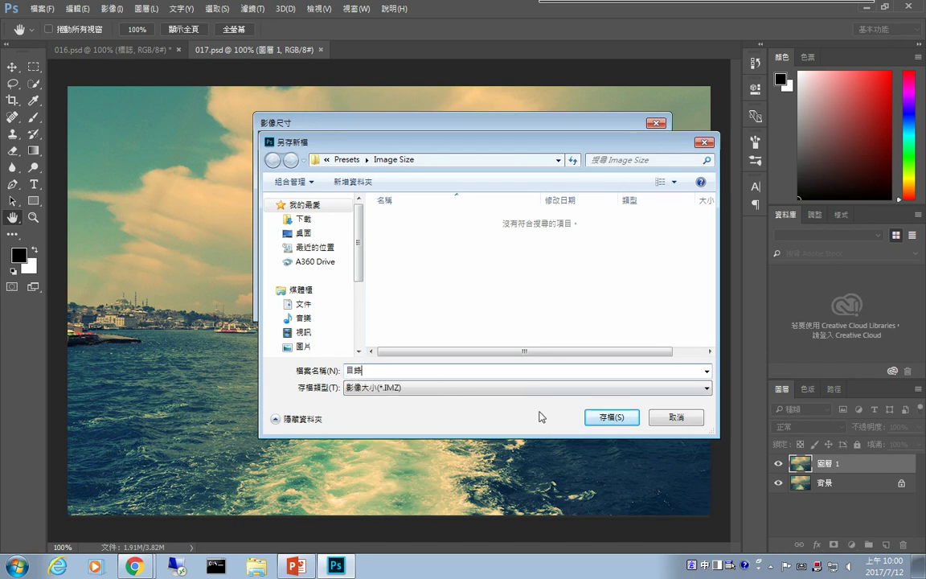
pyautogui.click(610, 420)
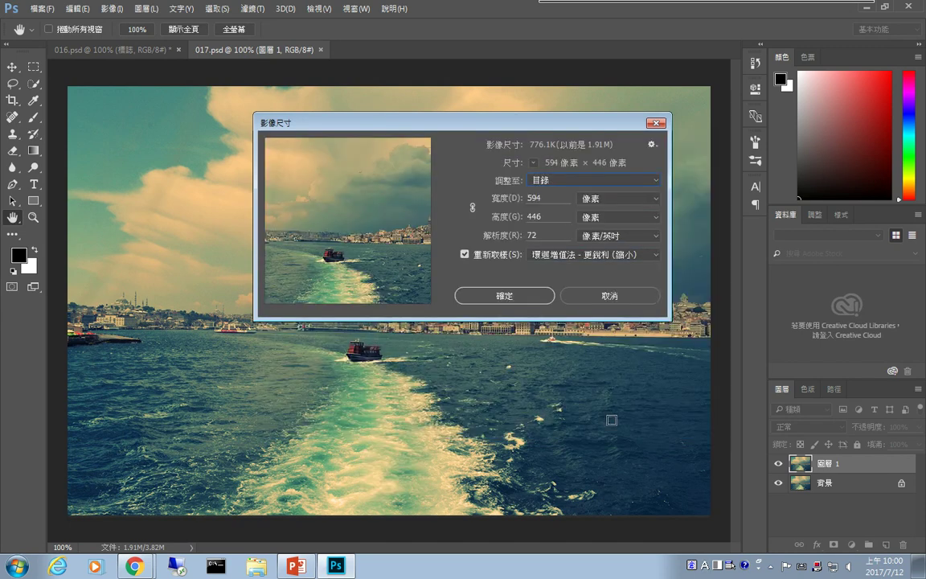
pyautogui.click(608, 296)
pyautogui.press('t')
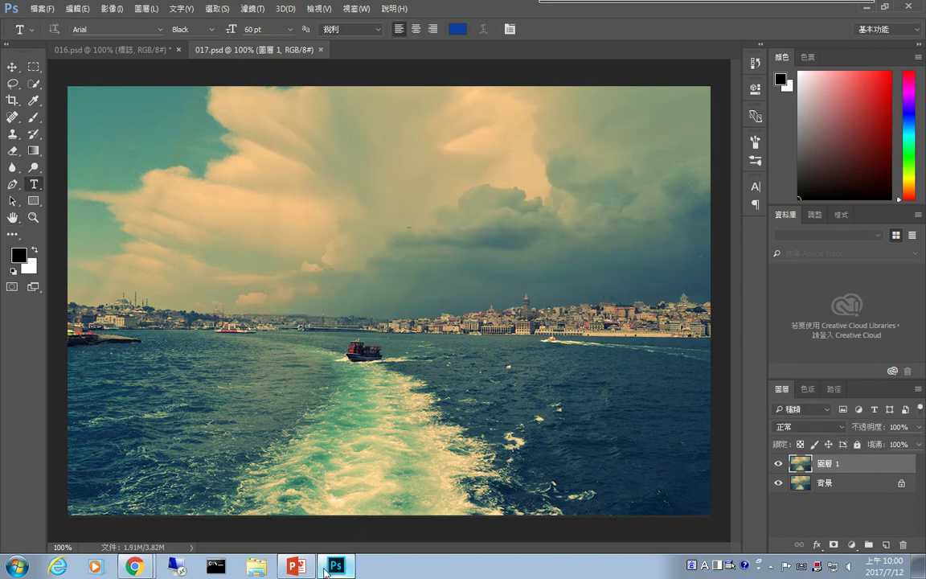
pyautogui.click(296, 567)
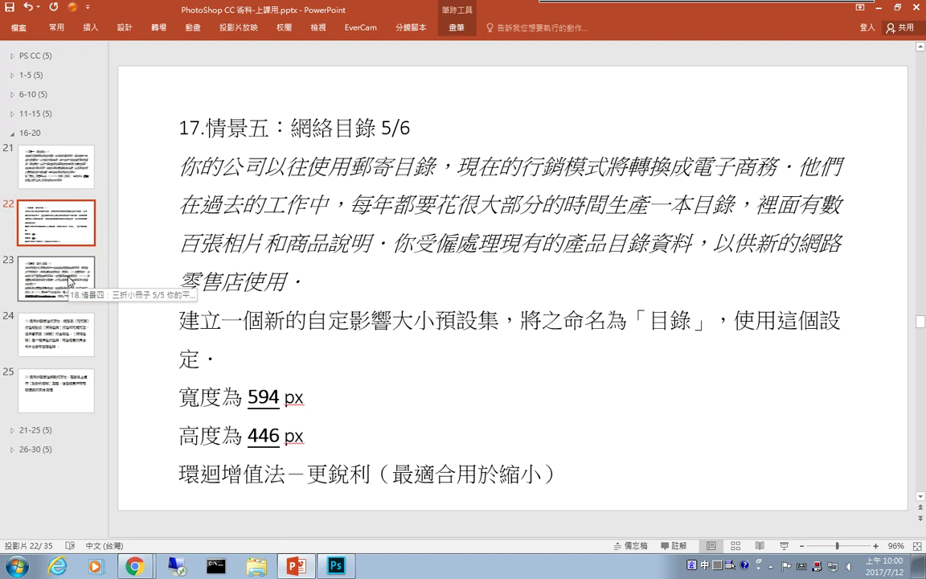
# Read slide 23's copyright-line task, then return to Photoshop.
pyautogui.click(69, 254)
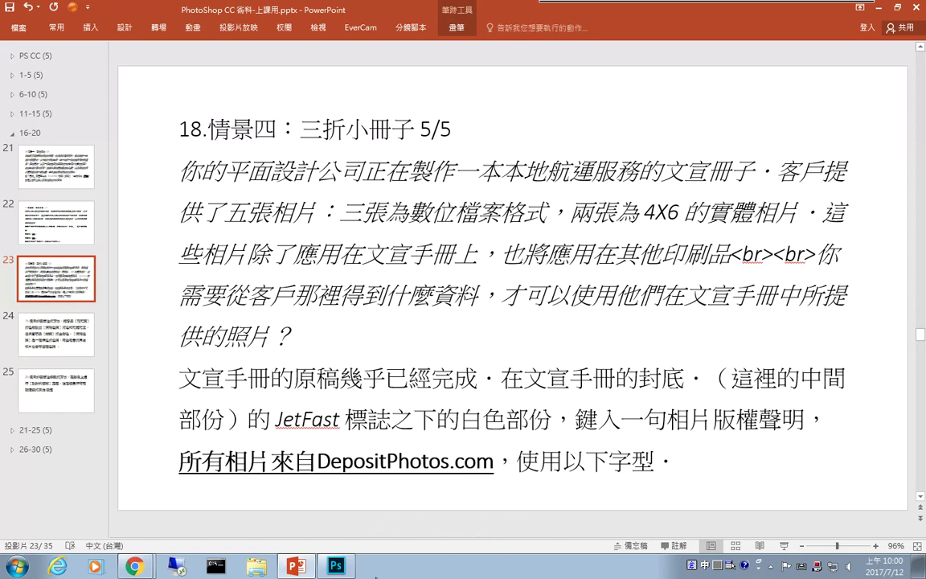
pyautogui.click(336, 567)
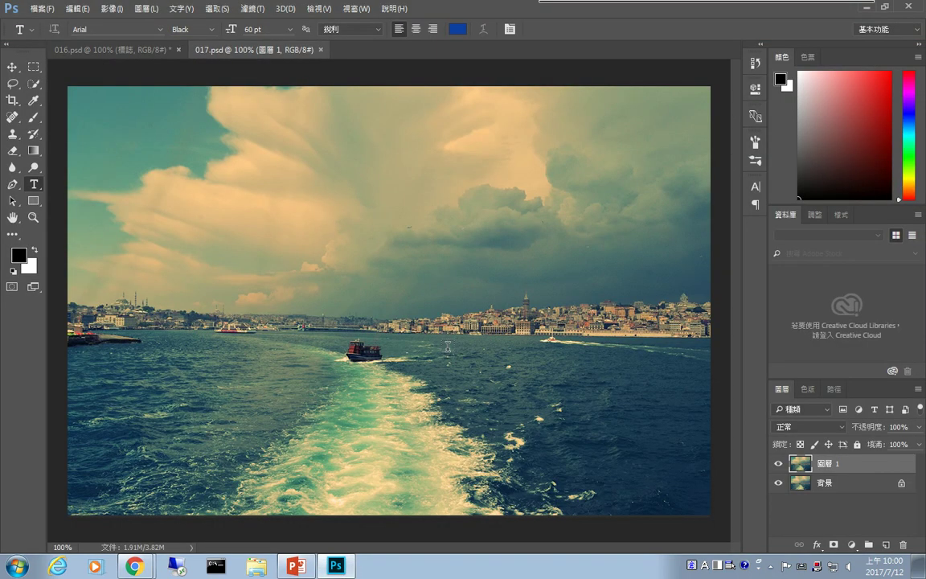
# Open 018.psd and shrink the Photoshop window so the task slide shows.
pyautogui.click(41, 9)
pyautogui.click(50, 36)
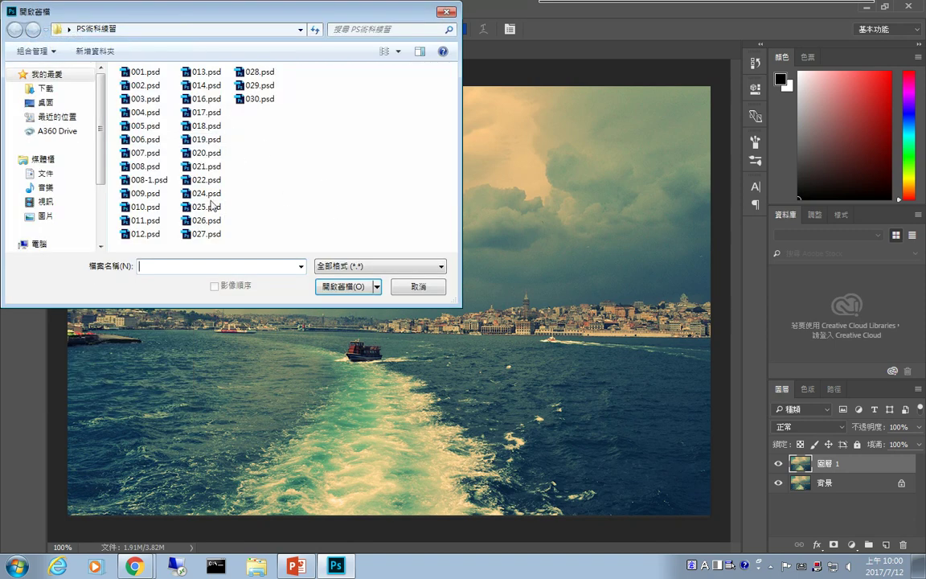
pyautogui.click(205, 127)
pyautogui.click(346, 286)
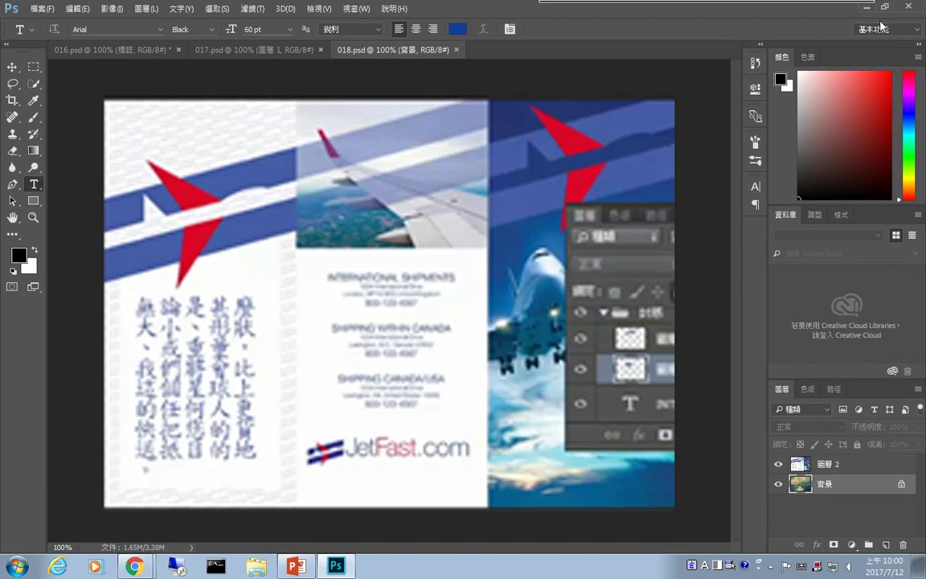
pyautogui.doubleClick(800, 8)
pyautogui.moveTo(594, 65); pyautogui.dragTo(653, 39)
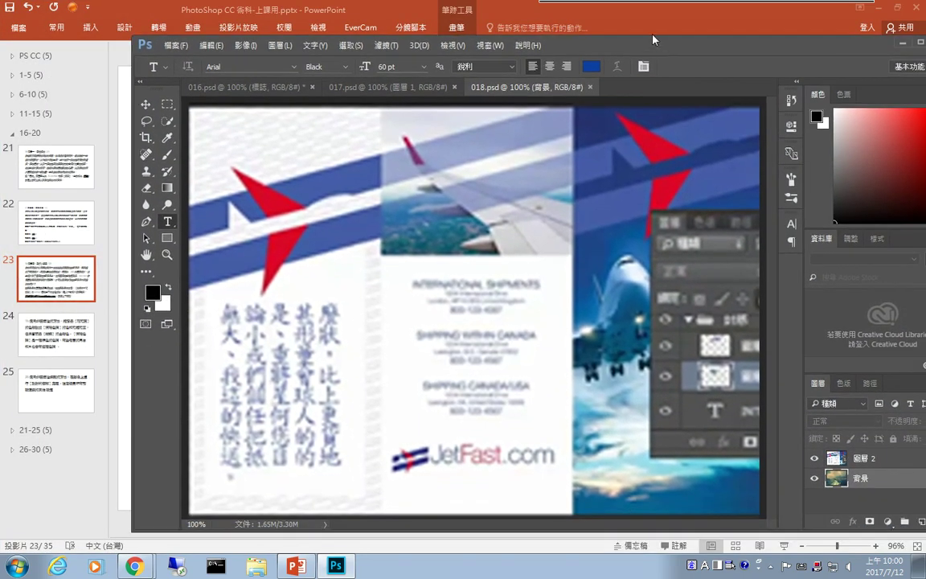
pyautogui.click(587, 30)
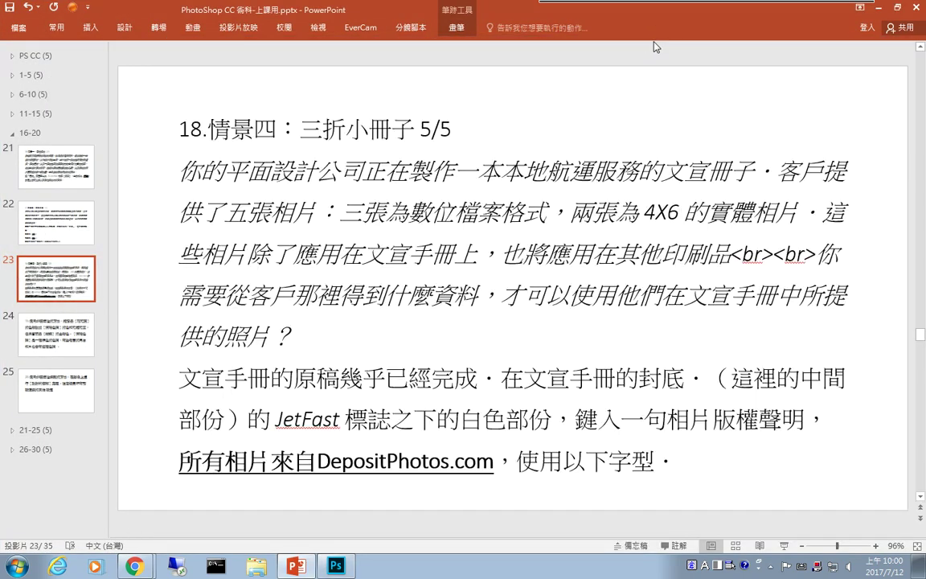
# Select the sentence 所有相片來自DepositPhotos.com in slide 23's text box.
pyautogui.click(179, 461)
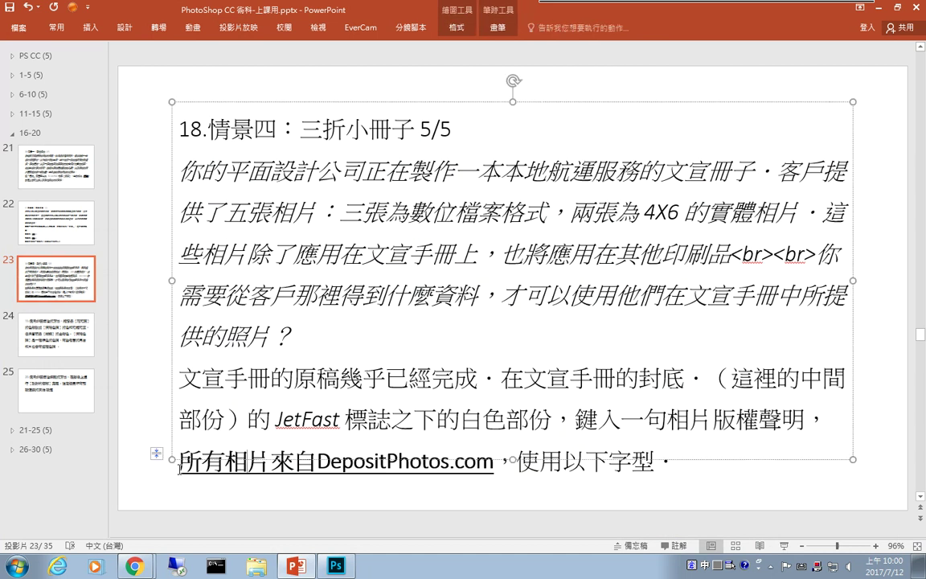
pyautogui.moveTo(179, 460); pyautogui.dragTo(486, 458)
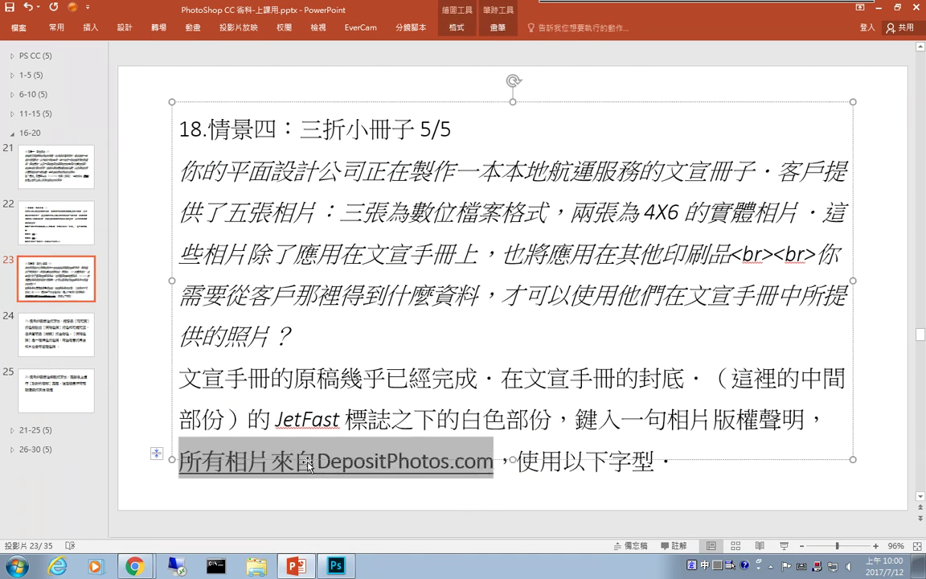
pyautogui.click(340, 568)
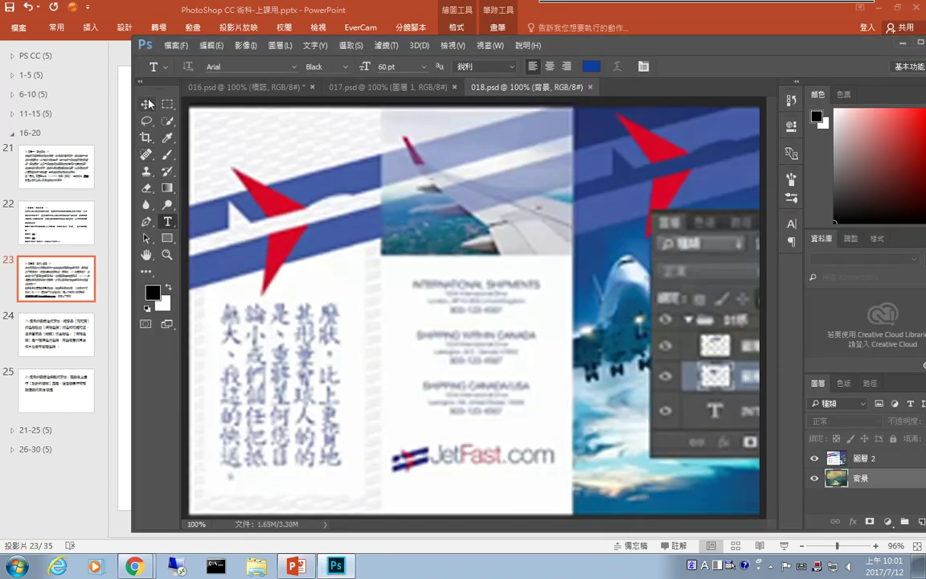
# Paste 所有相片來自DepositPhotos.com as a text line below the JetFast logo.
pyautogui.click(397, 492)
pyautogui.hotkey('ctrl', 'v')
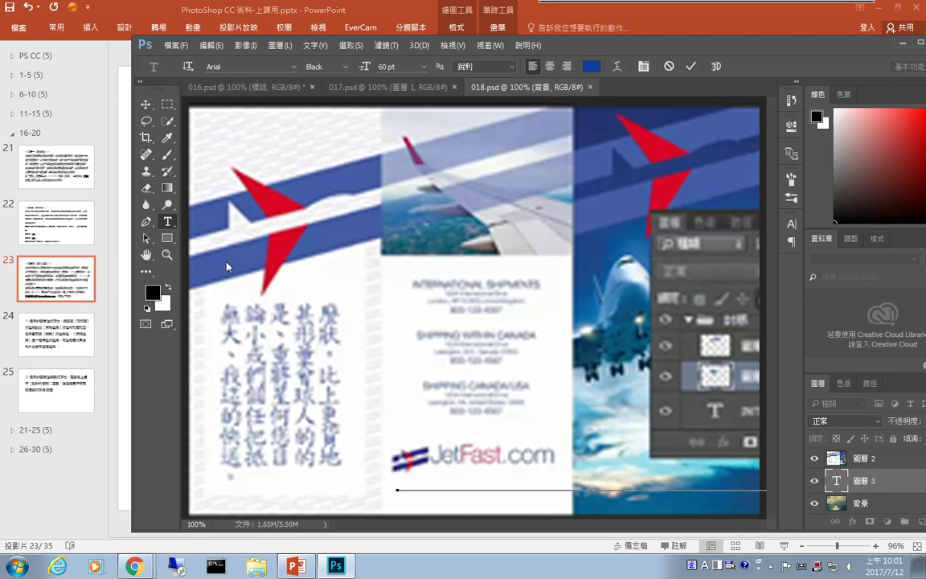
pyautogui.click(147, 105)
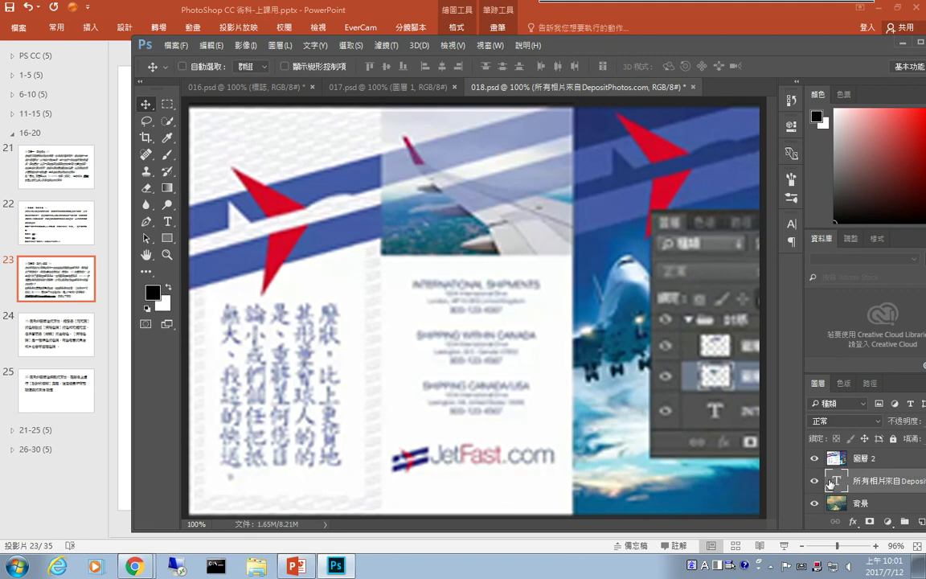
pyautogui.doubleClick(721, 474)
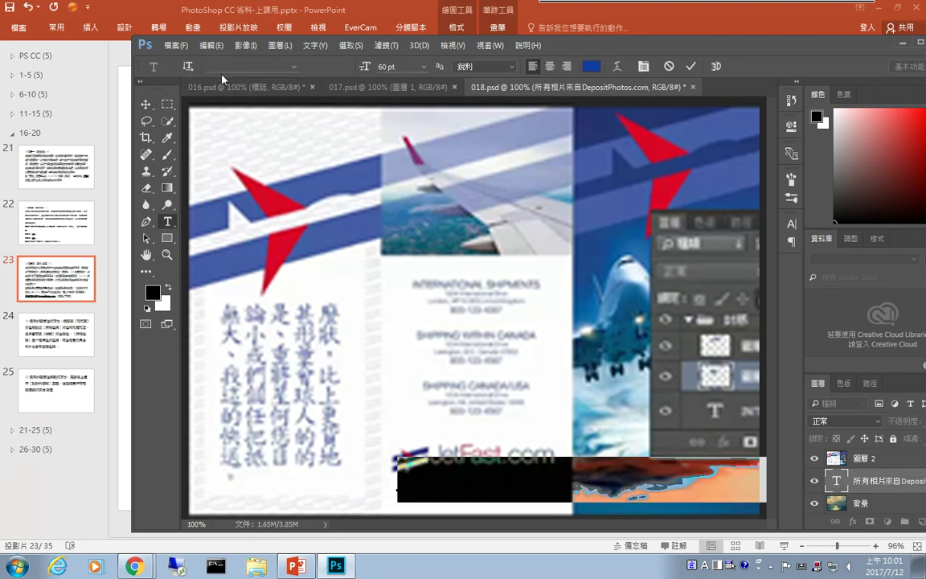
pyautogui.click(293, 66)
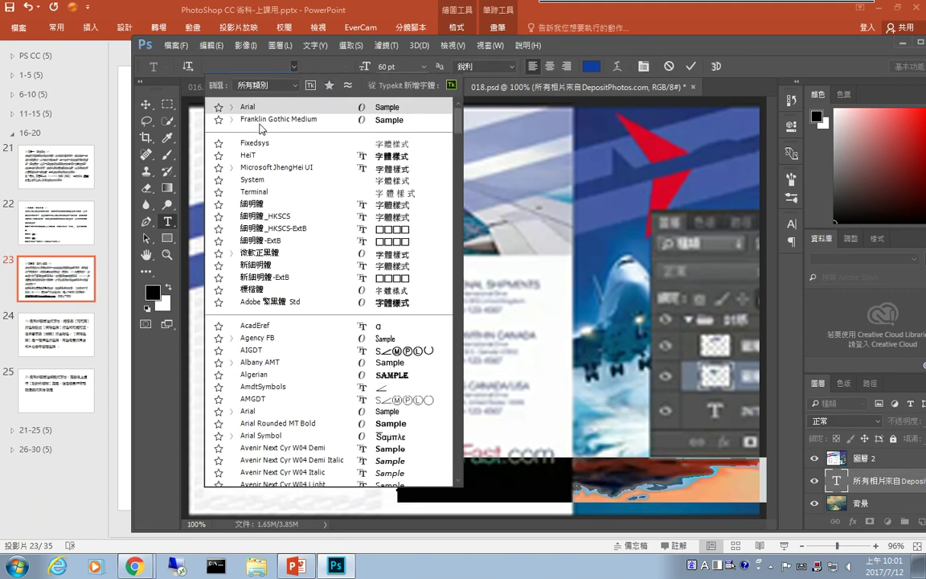
pyautogui.press('Escape')
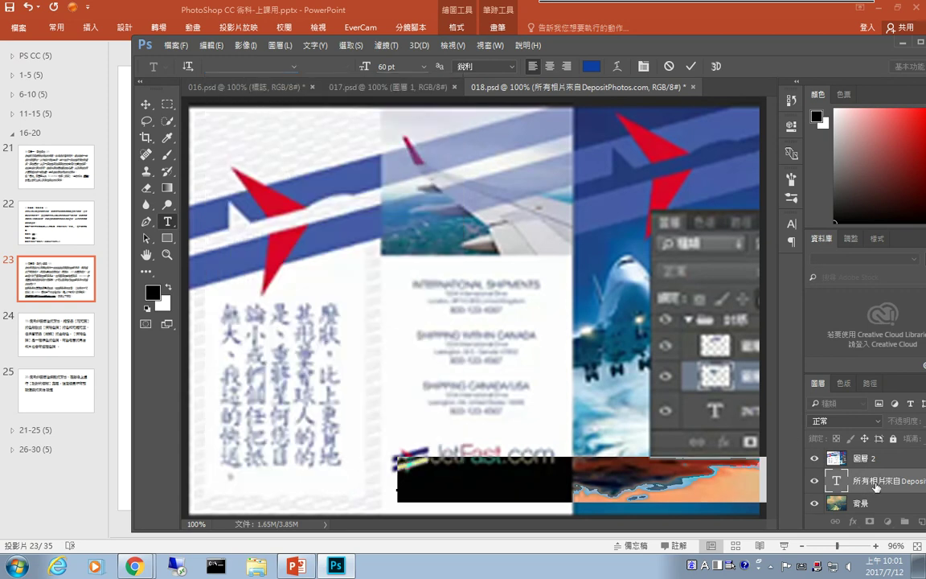
pyautogui.hotkey('ctrl', 'Return')
# Move the copyright text layer to the top of the layer stack.
pyautogui.press('v')
pyautogui.moveTo(872, 478); pyautogui.dragTo(852, 451)
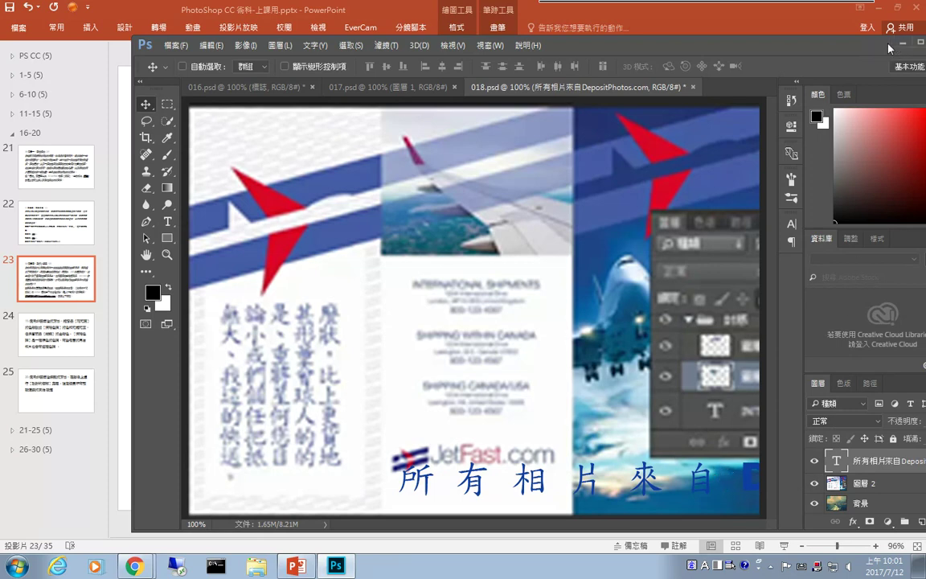
pyautogui.moveTo(894, 46); pyautogui.dragTo(845, 42)
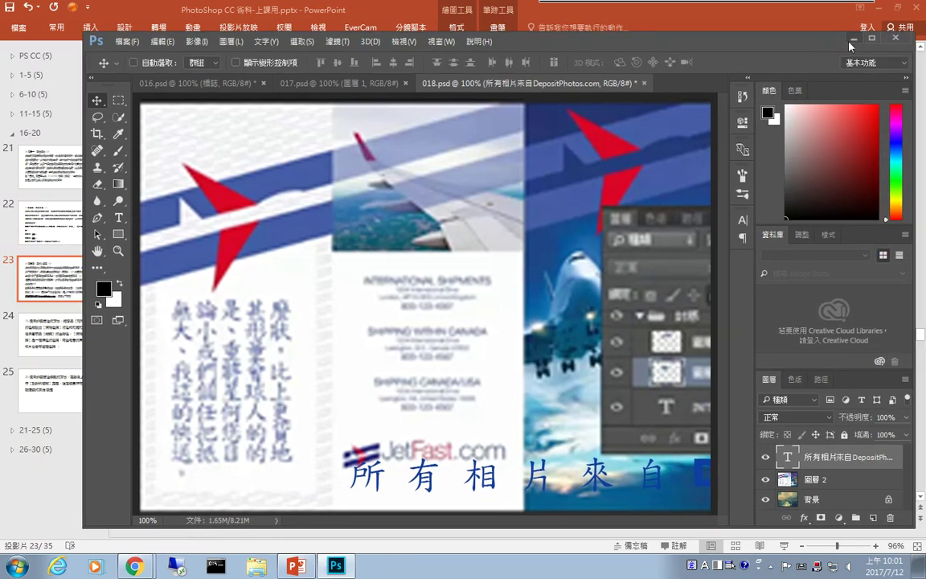
pyautogui.click(853, 38)
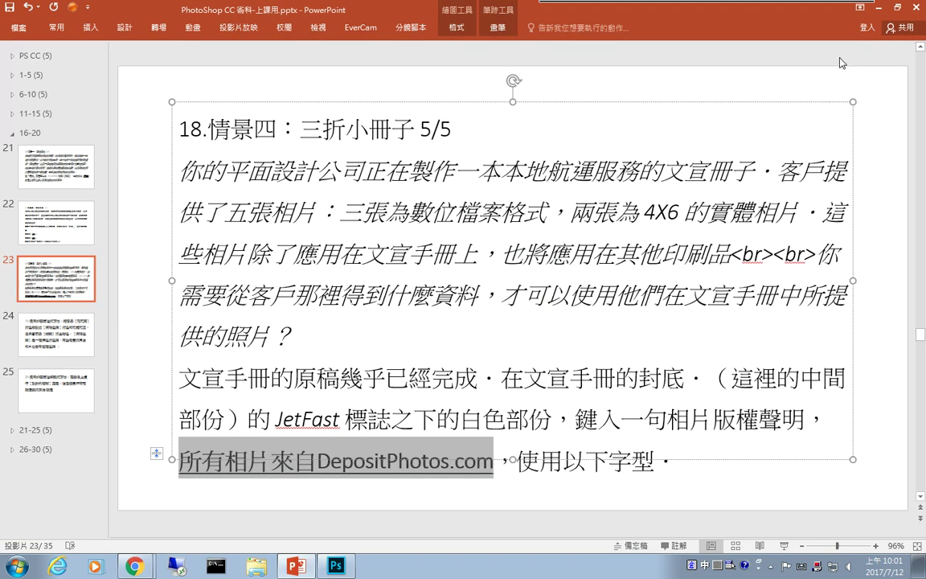
# Read slide 24's task on sepia flowers with coloured butterflies, then return to Photoshop.
pyautogui.click(66, 304)
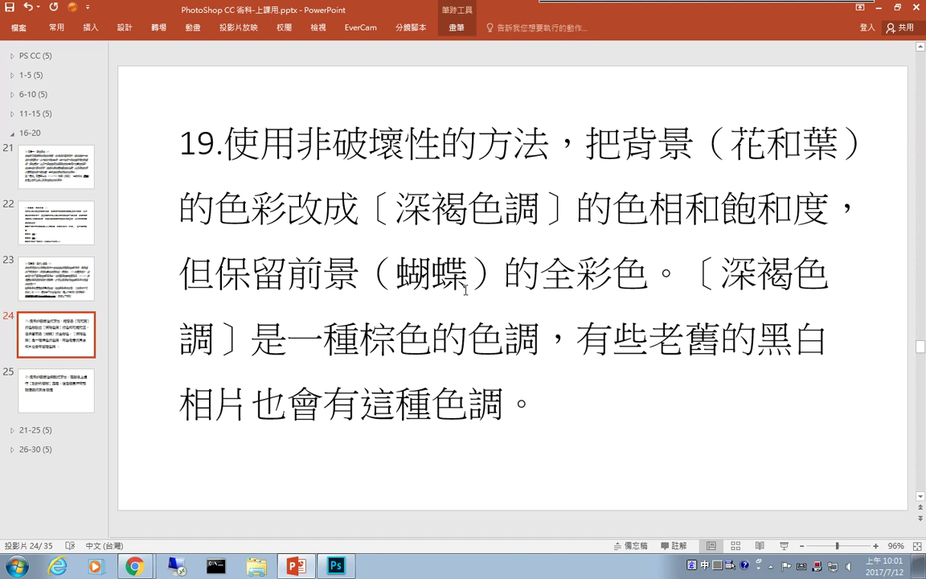
pyautogui.hotkey('alt', 'Tab')
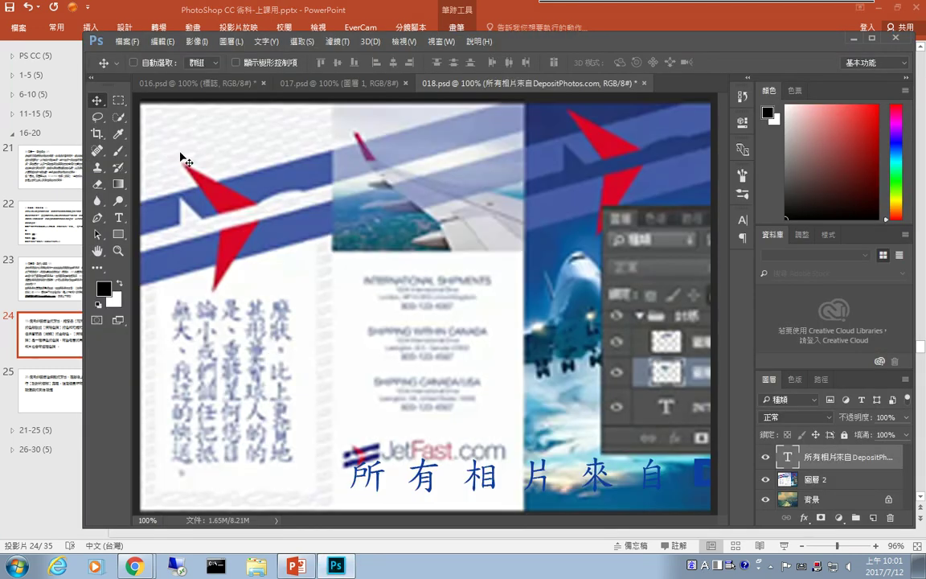
# Open 019.psd.
pyautogui.click(127, 41)
pyautogui.click(140, 69)
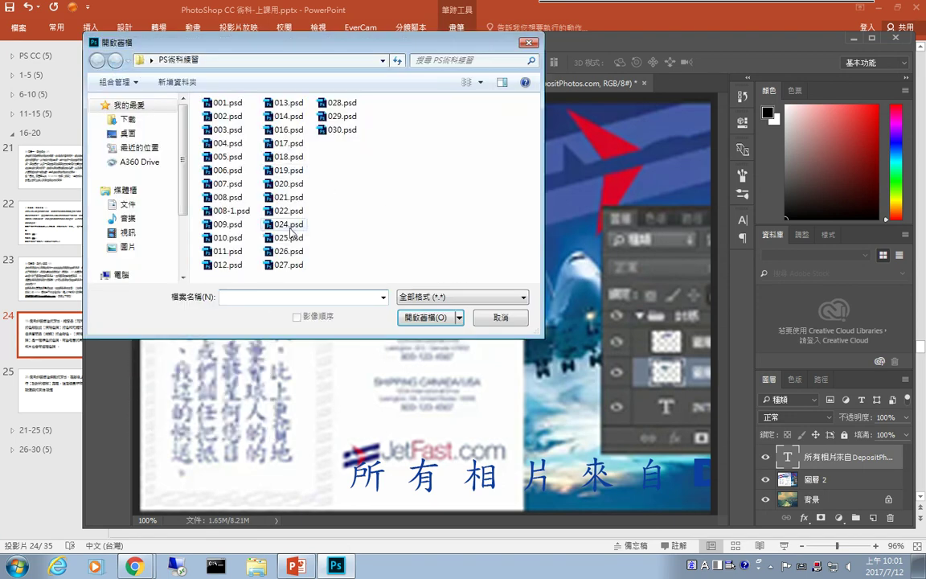
pyautogui.click(289, 171)
pyautogui.click(426, 317)
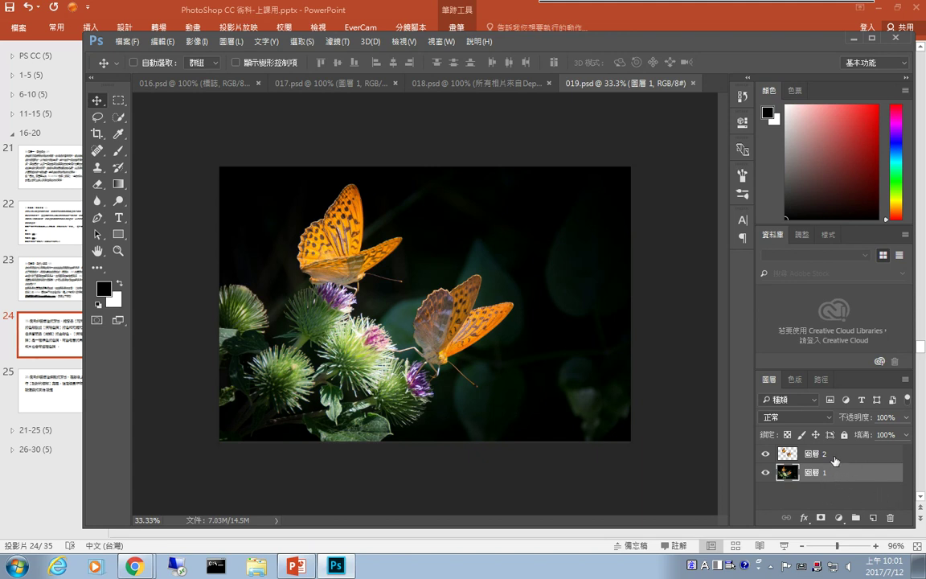
# Add a Sepia Hue/Saturation adjustment layer placed below the butterfly layer.
pyautogui.click(839, 518)
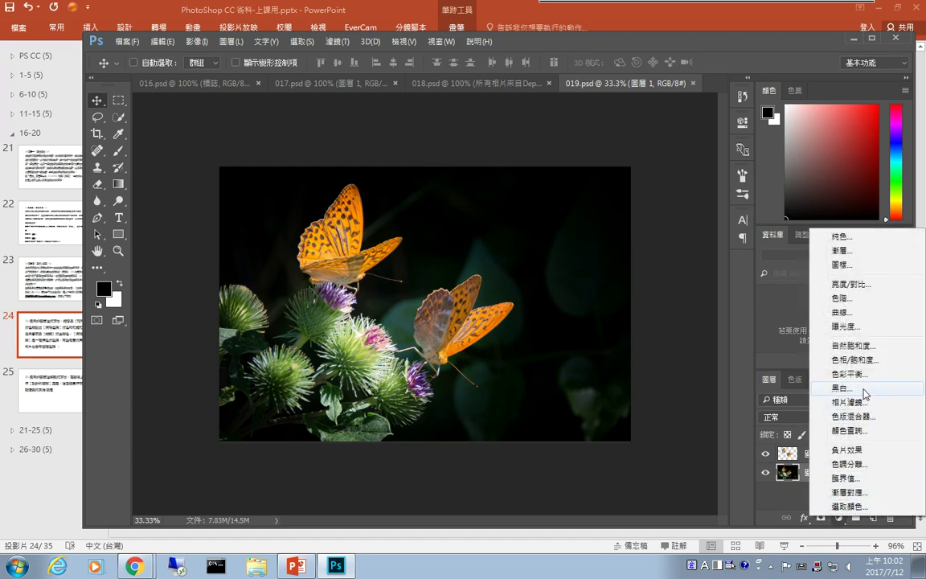
pyautogui.click(854, 361)
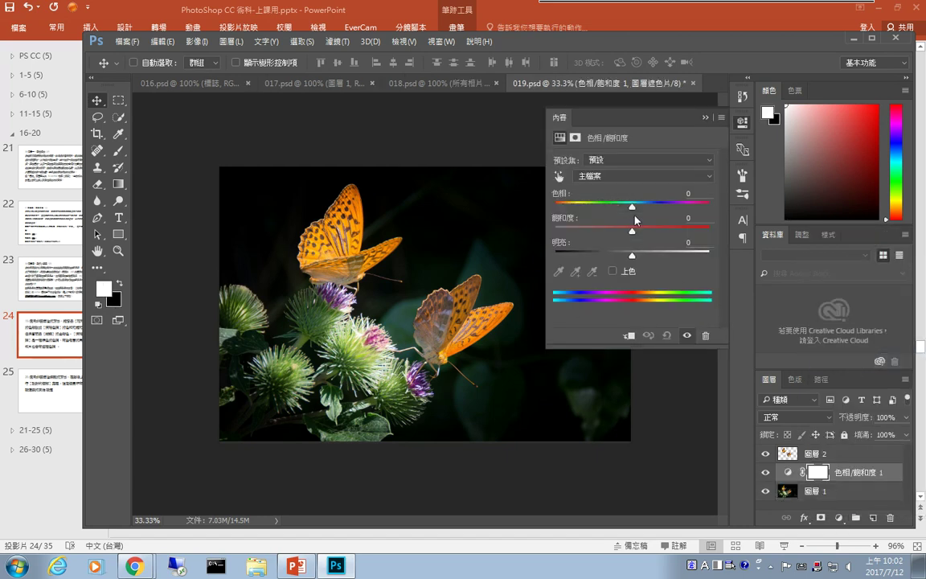
pyautogui.click(658, 161)
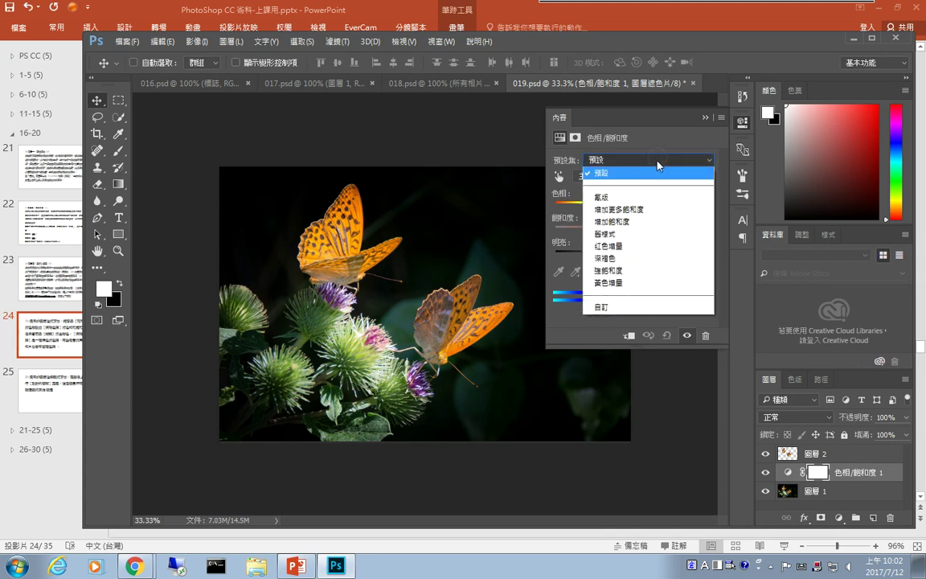
pyautogui.click(625, 259)
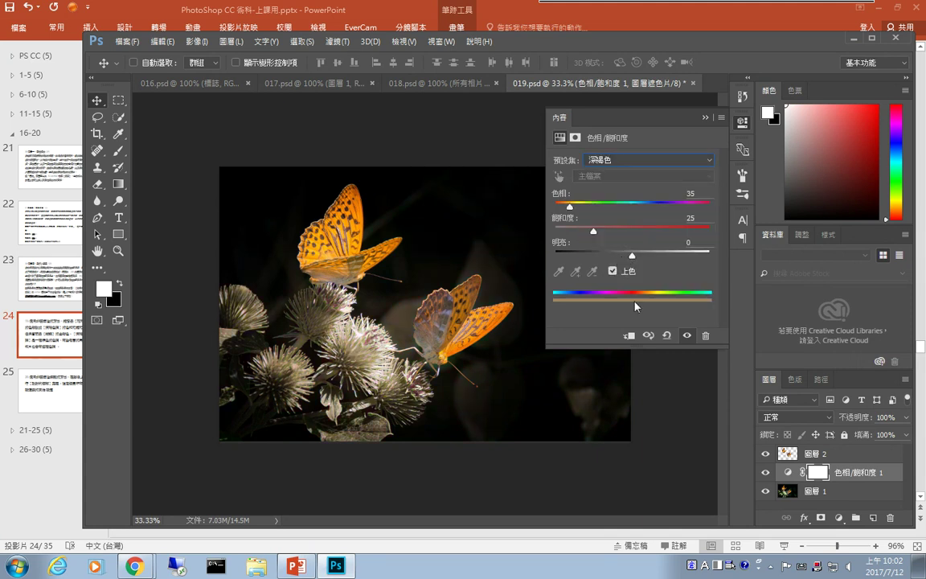
pyautogui.click(706, 118)
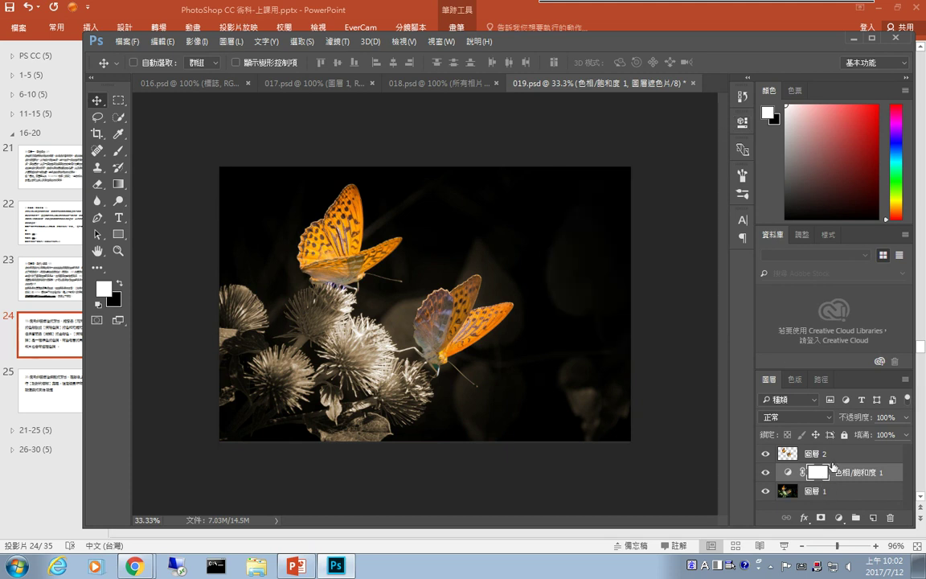
pyautogui.click(768, 474)
pyautogui.click(767, 474)
pyautogui.click(768, 474)
pyautogui.moveTo(861, 475)
pyautogui.mouseDown()
pyautogui.moveTo(855, 452)
pyautogui.moveTo(864, 460)
pyautogui.mouseUp()
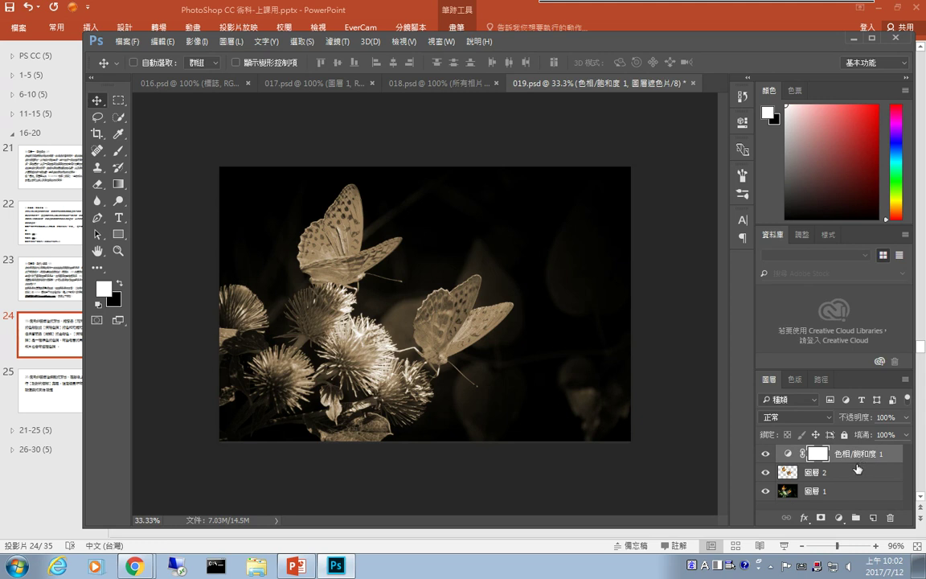
pyautogui.moveTo(857, 462); pyautogui.dragTo(851, 481)
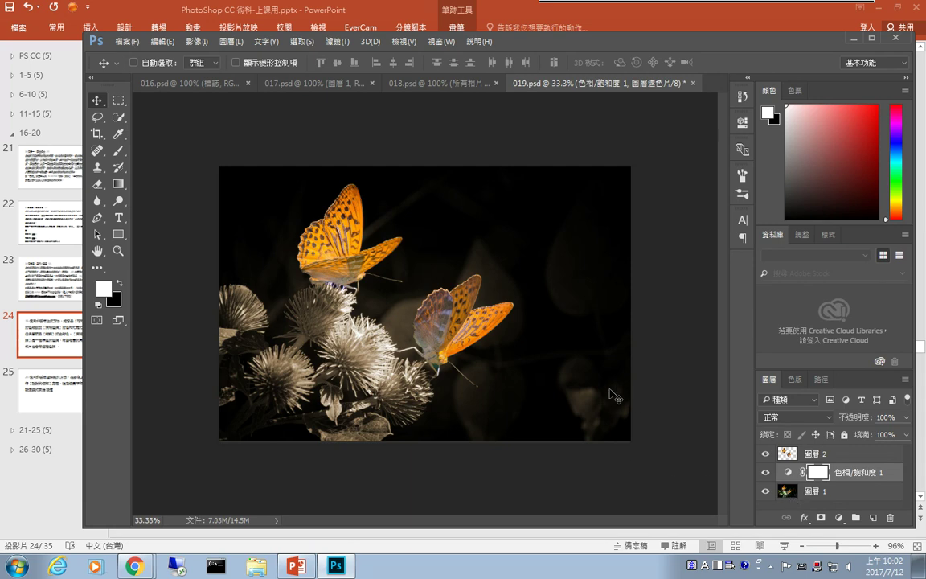
# Open 020.psd, then return to the exam slides.
pyautogui.click(126, 42)
pyautogui.click(132, 66)
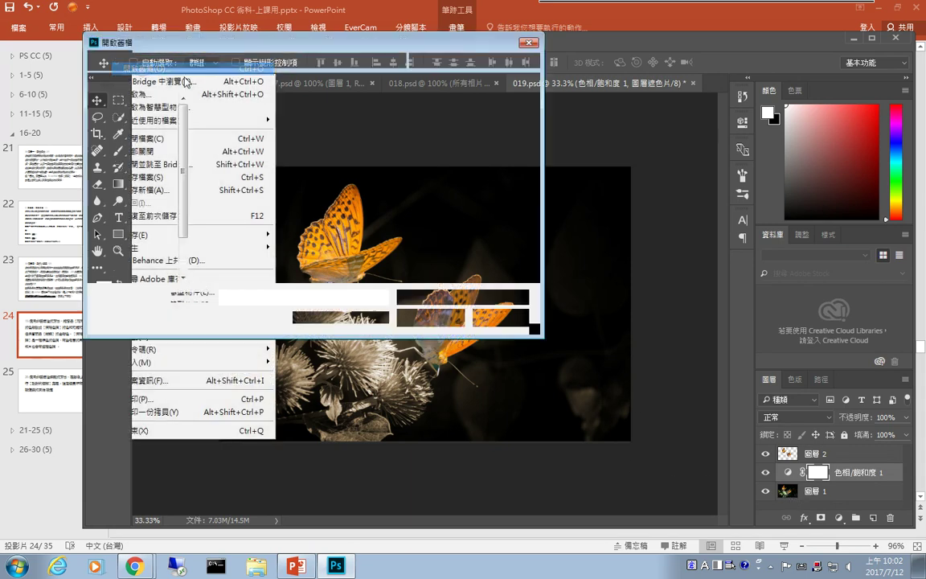
pyautogui.doubleClick(282, 184)
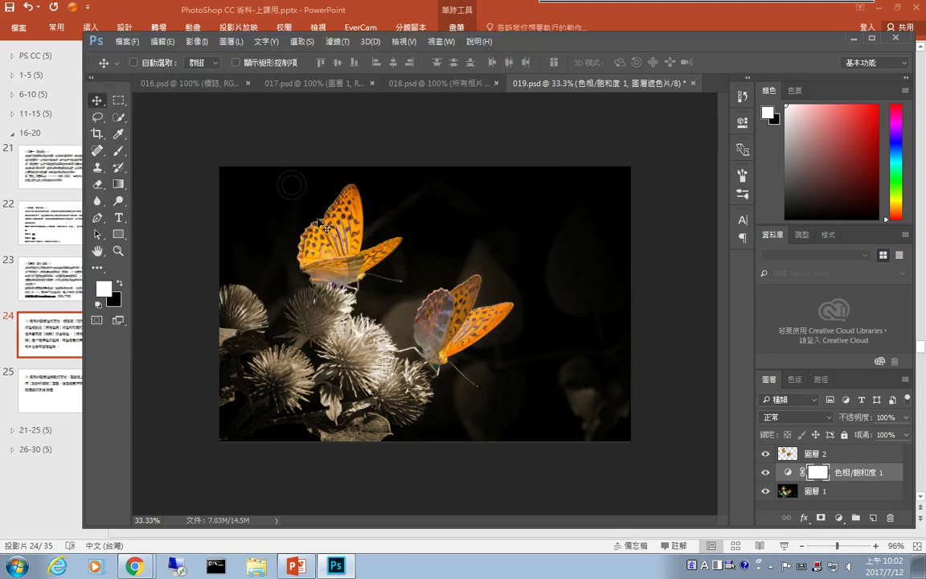
pyautogui.click(336, 568)
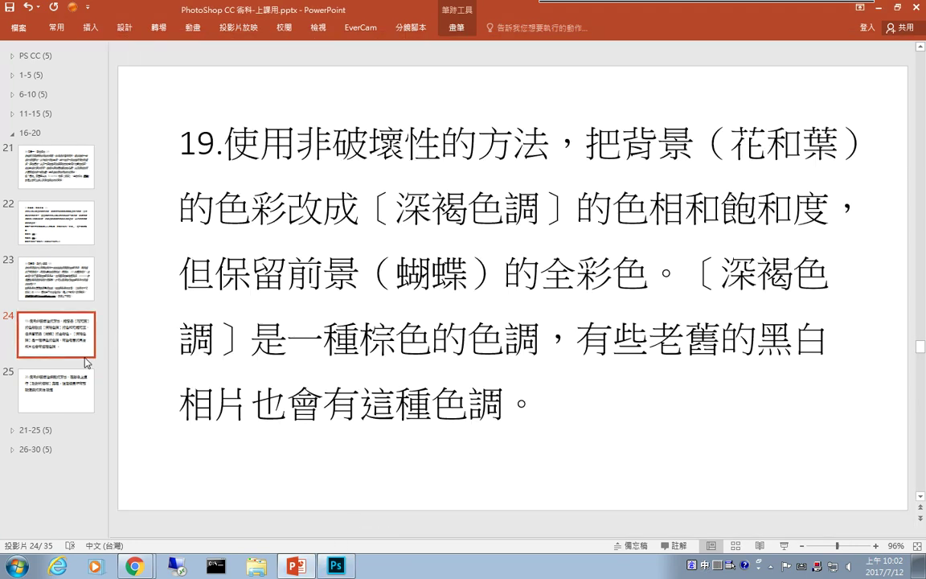
# Advance to slide 25's non-destructive radial-blur task and restore Photoshop with 020.psd.
pyautogui.scroll(-1, 273, 344)
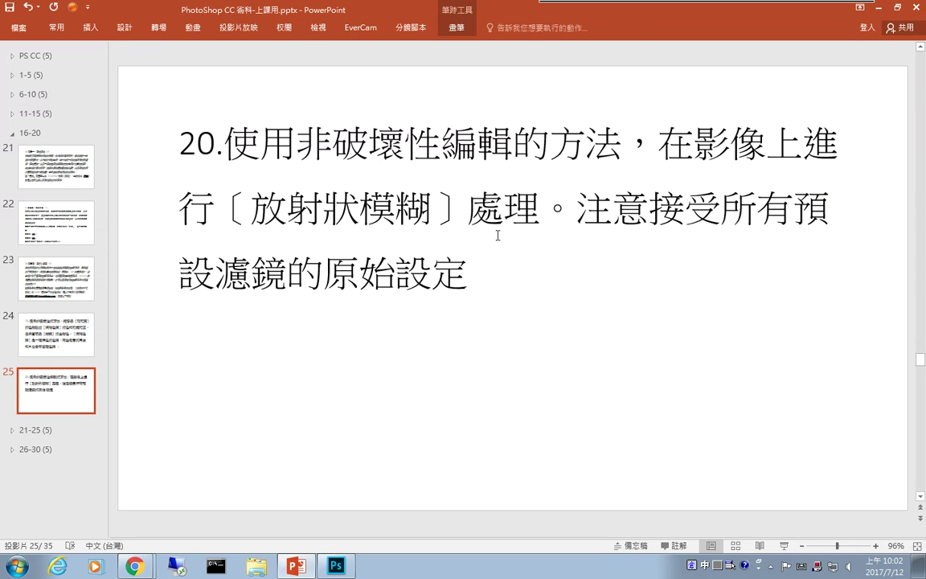
pyautogui.click(337, 567)
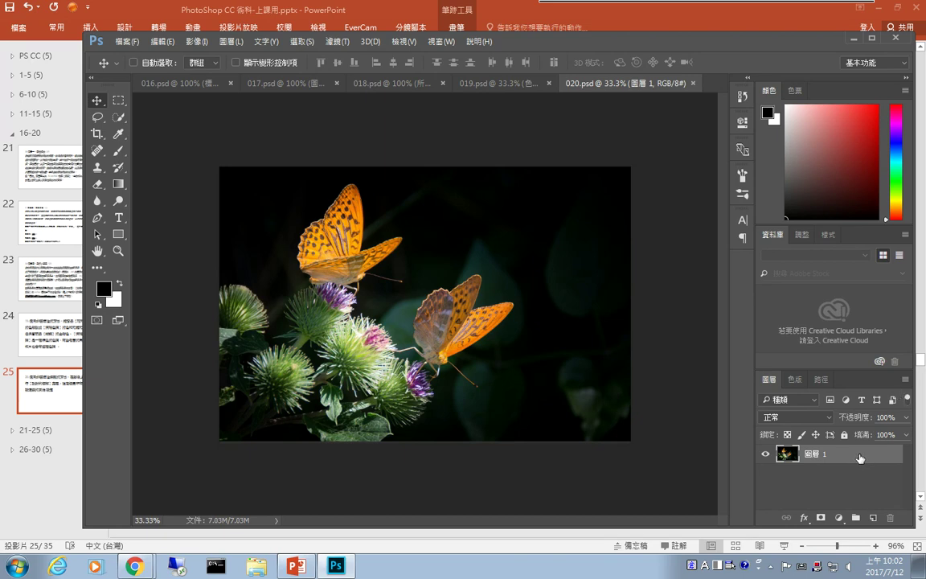
# Convert 020.psd's butterfly layer to a smart object, apply a default Radial Blur, and switch to the teacher console.
pyautogui.click(906, 380)
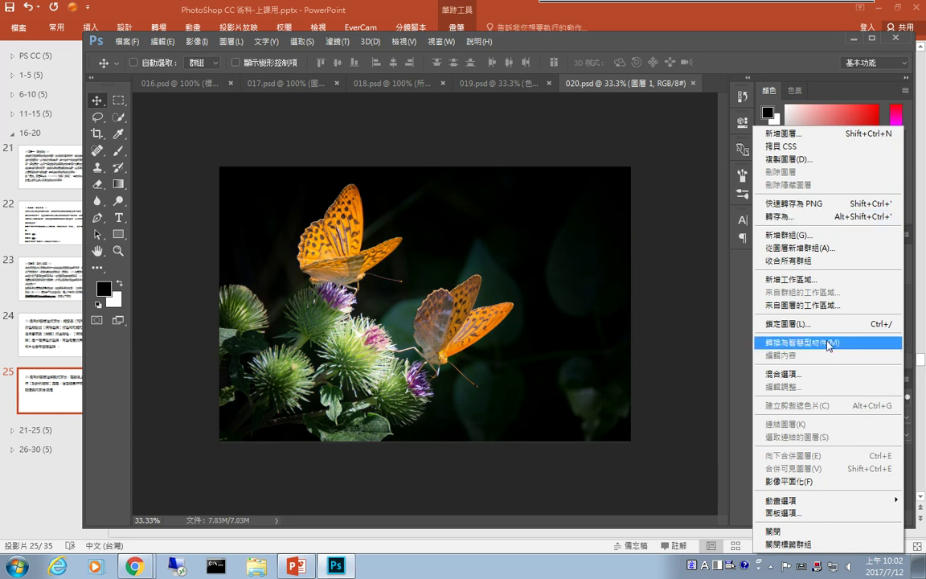
pyautogui.click(818, 342)
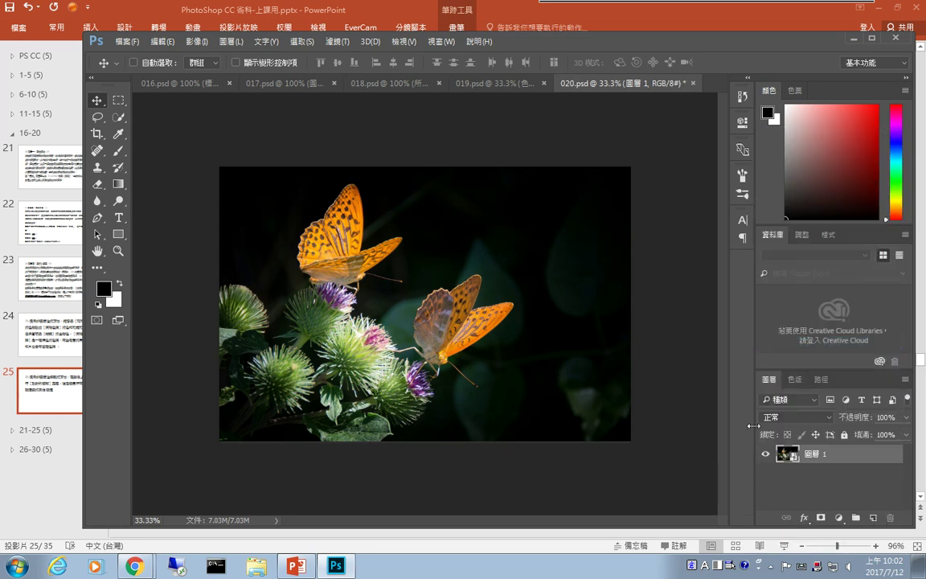
pyautogui.click(338, 41)
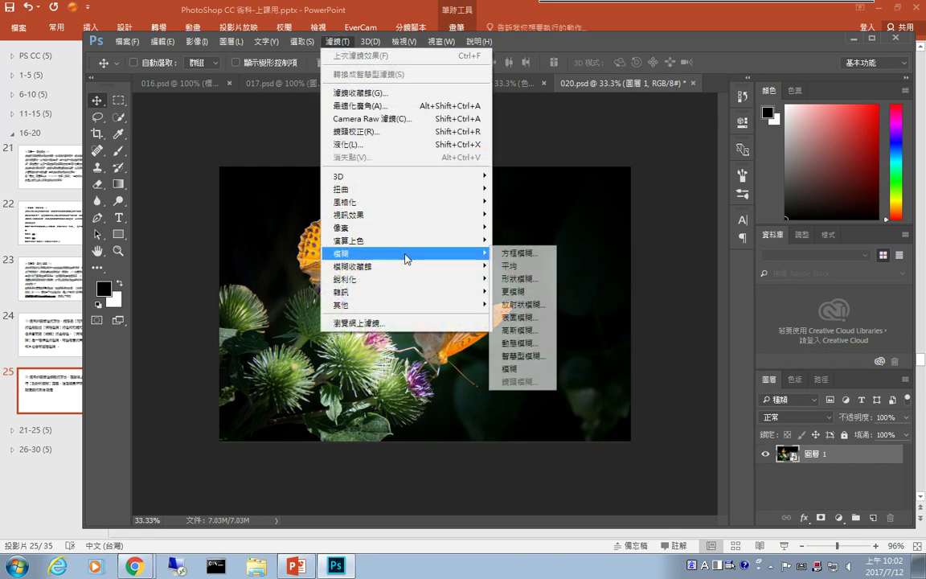
pyautogui.click(531, 305)
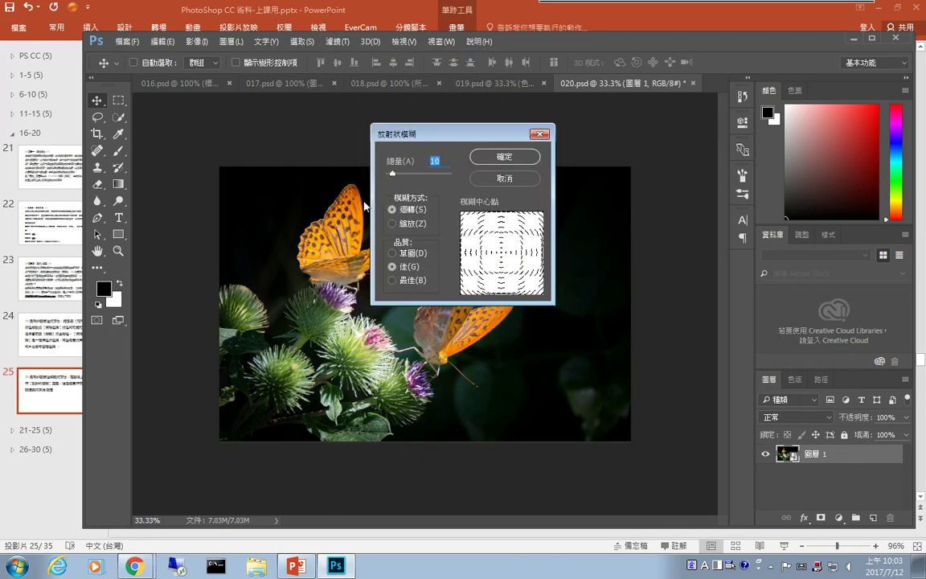
pyautogui.click(505, 156)
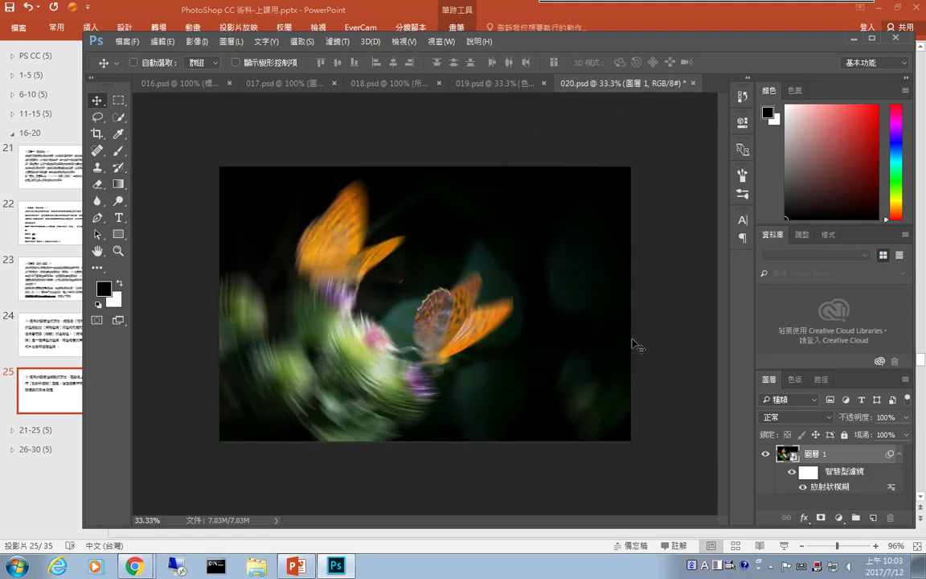
pyautogui.click(853, 14)
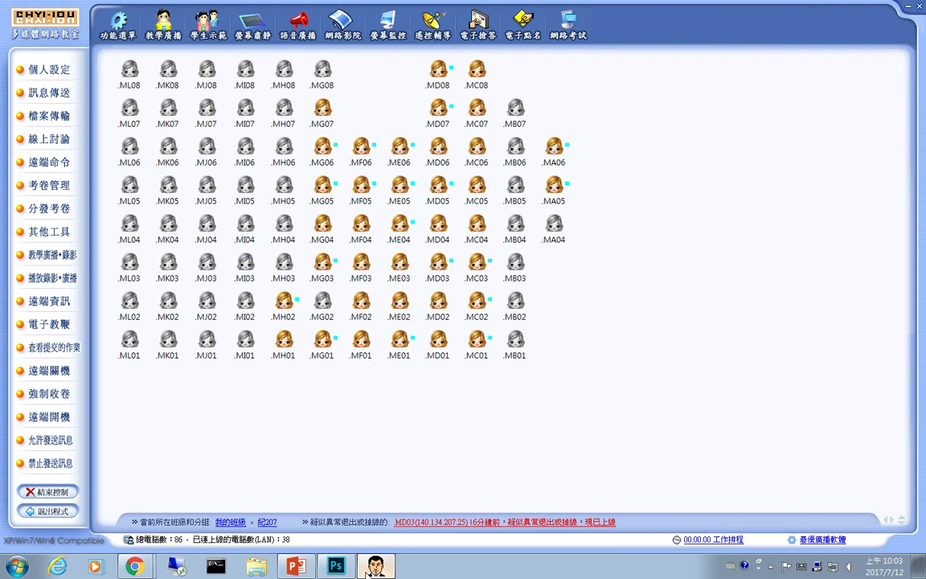
pyautogui.click(134, 567)
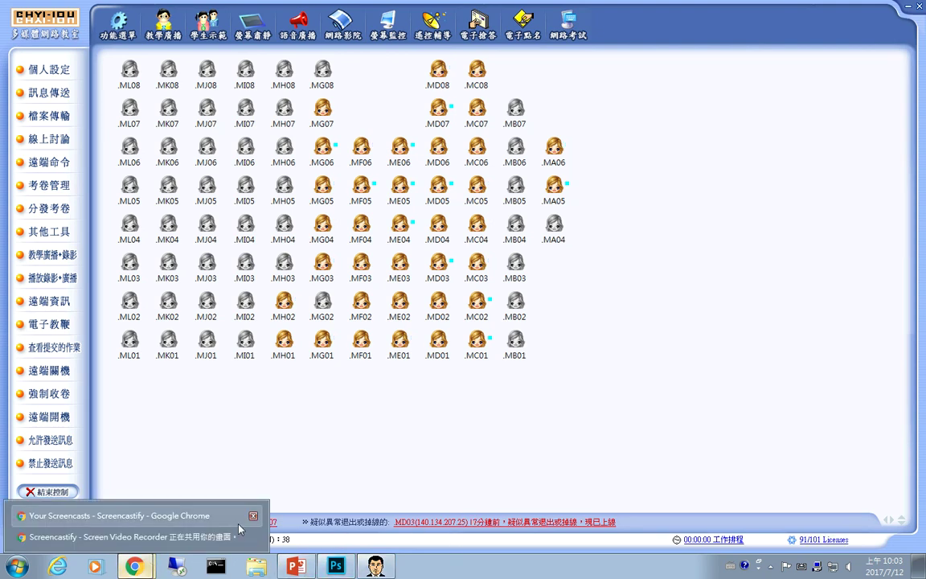